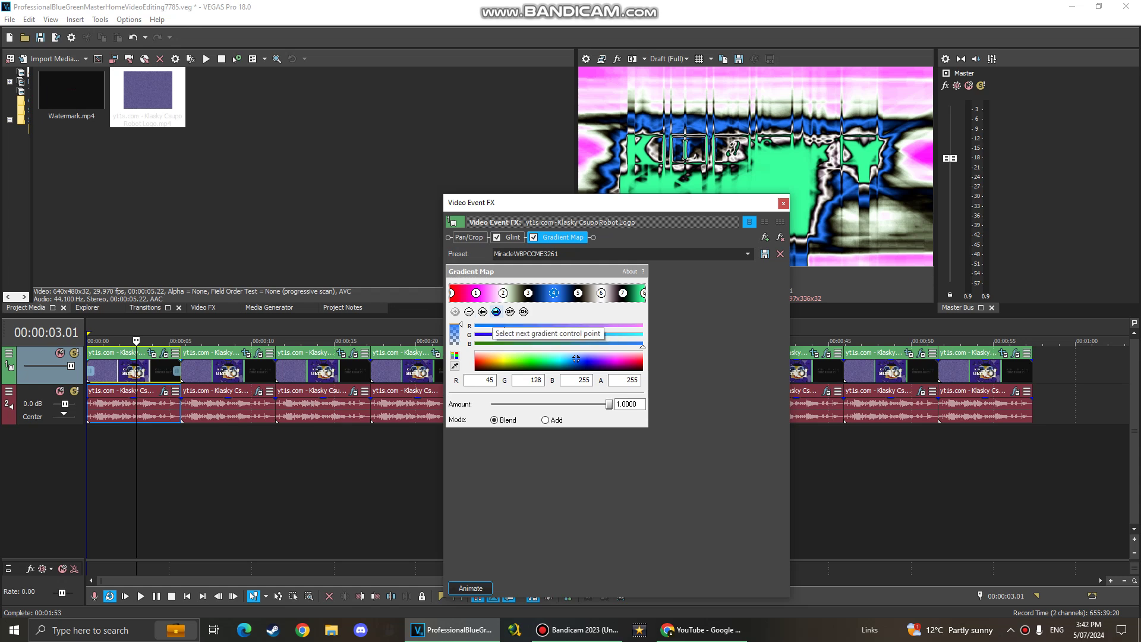
- Step through the remaining Gradient Map control points on the first clip, and inspect the Vocodex effect on its audio
{"action": "left_click", "coordinate": [496, 311]}
{"action": "left_click", "coordinate": [496, 312]}
{"action": "left_click", "coordinate": [496, 312]}
{"action": "left_click", "coordinate": [496, 311]}
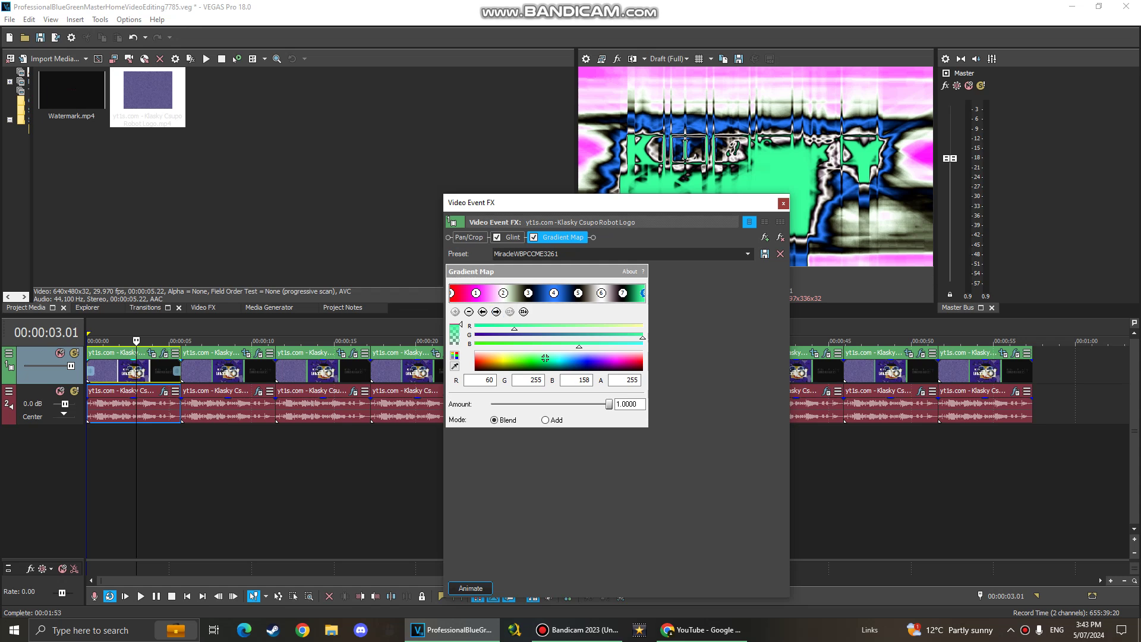
{"action": "left_click", "coordinate": [783, 203]}
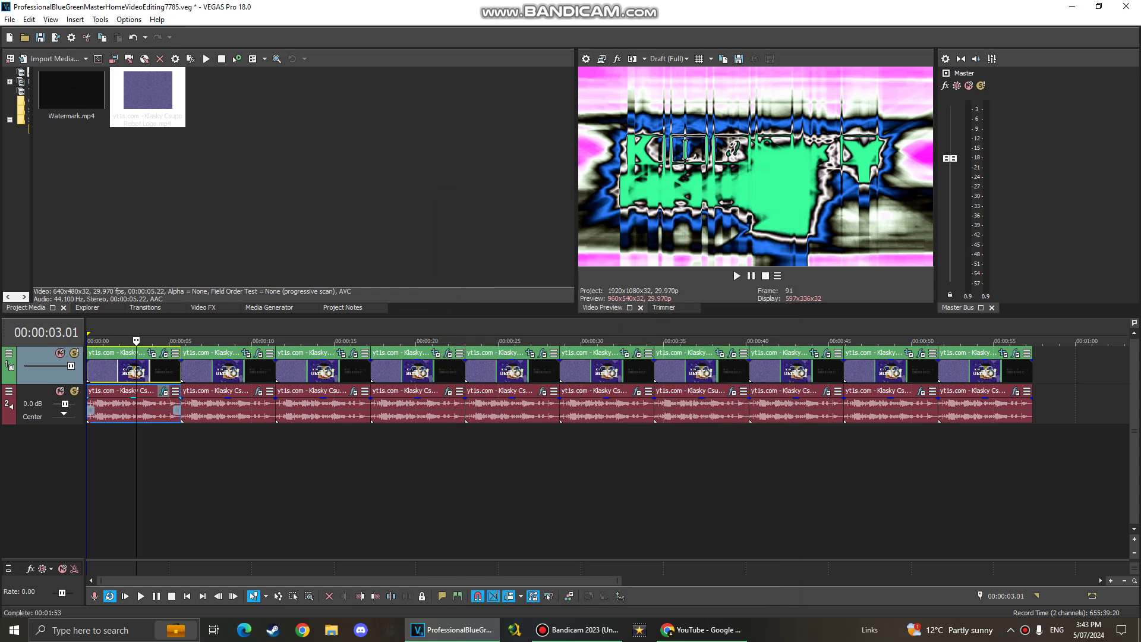
{"action": "left_click", "coordinate": [164, 392]}
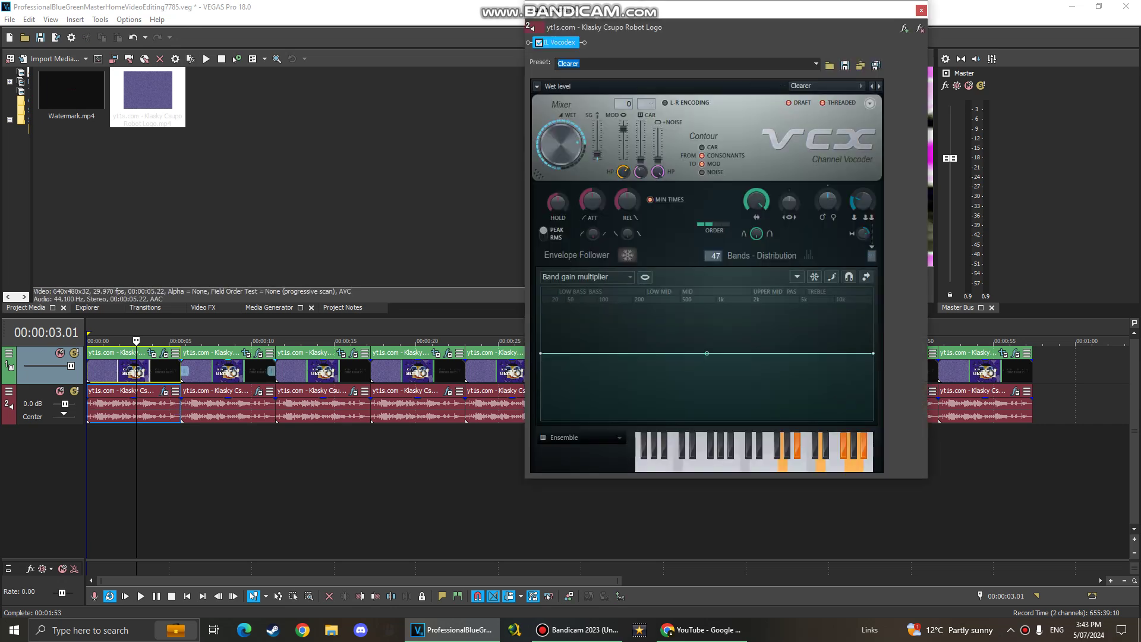
{"action": "left_click", "coordinate": [921, 10]}
- Review each Gradient Map control point's colour on the second clip, and inspect the Vocodex effect on its audio
{"action": "left_click", "coordinate": [212, 371]}
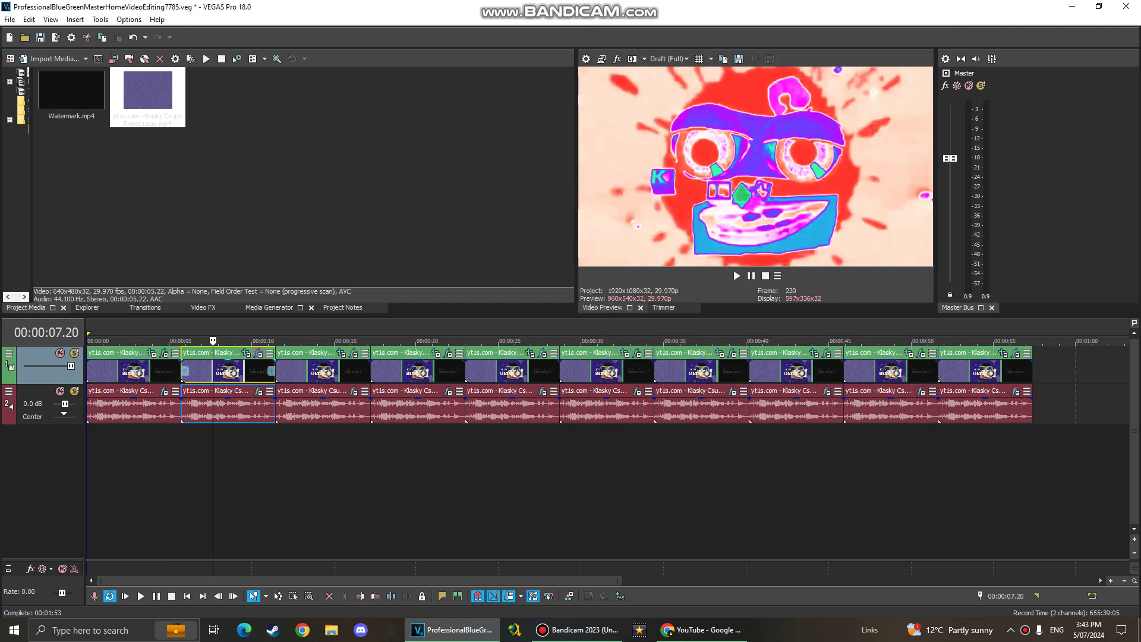
{"action": "left_click", "coordinate": [258, 353]}
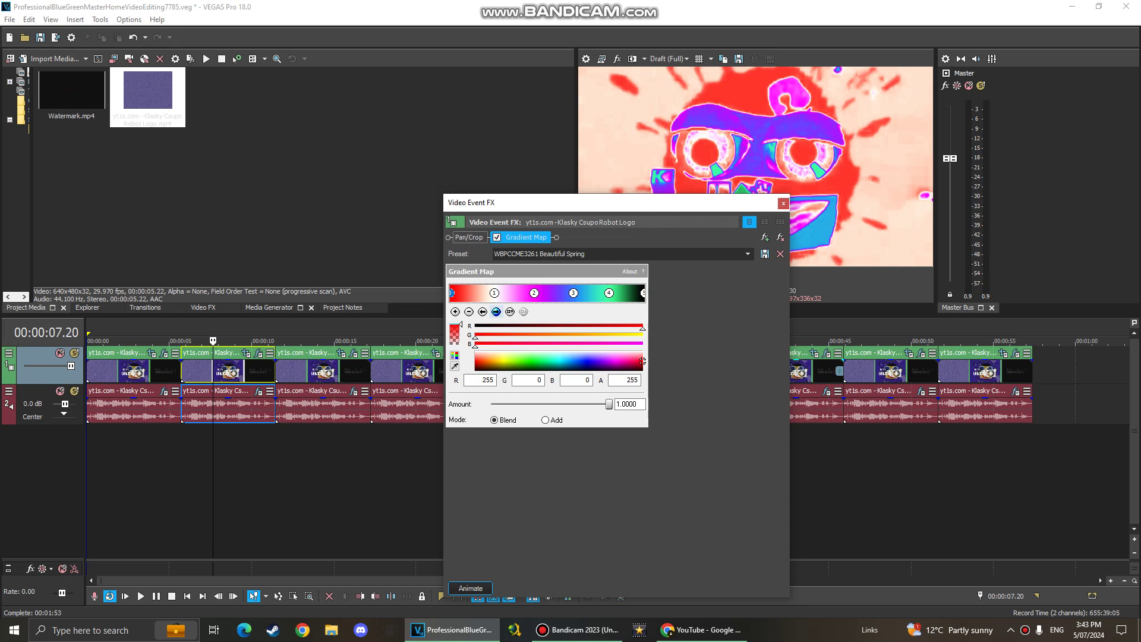
{"action": "left_click", "coordinate": [496, 312]}
{"action": "left_click", "coordinate": [496, 312]}
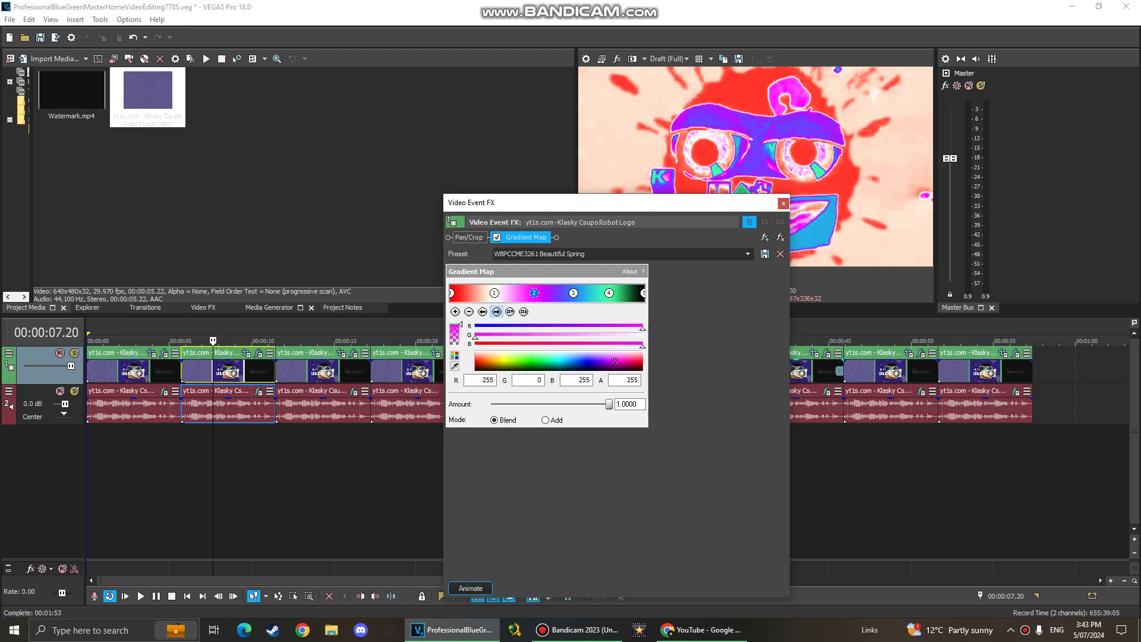
{"action": "left_click", "coordinate": [496, 311]}
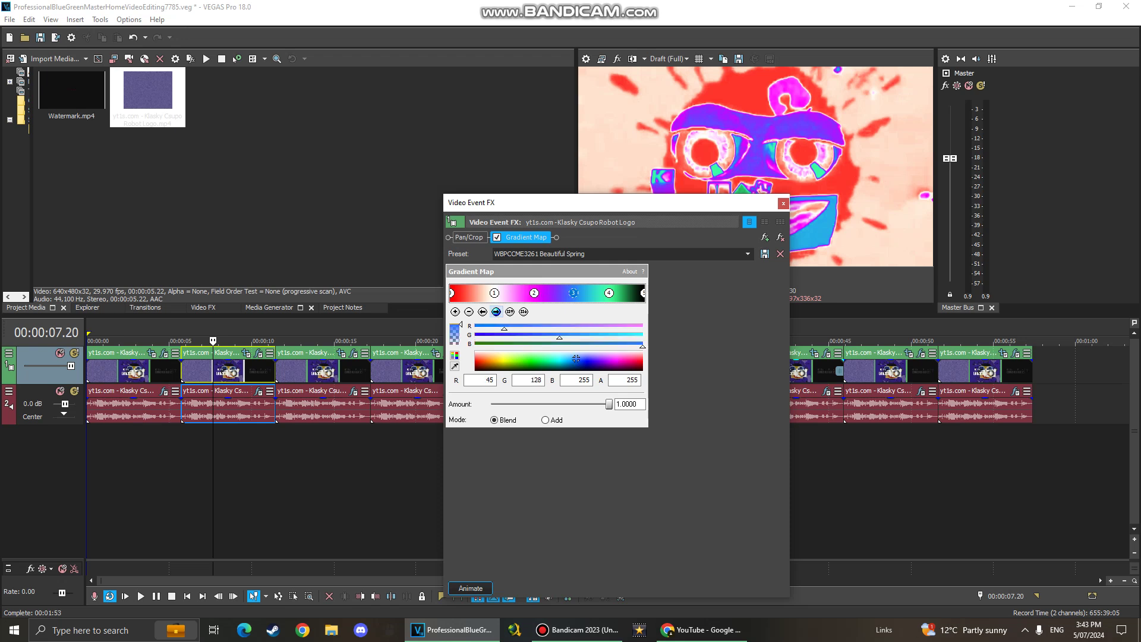
{"action": "left_click", "coordinate": [497, 312]}
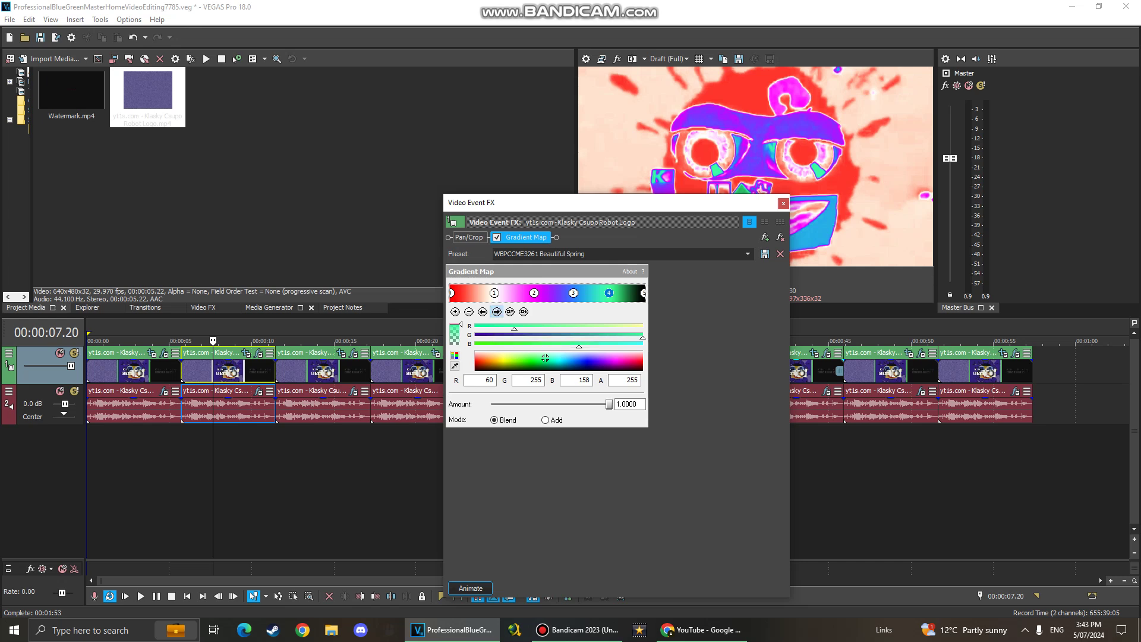
{"action": "left_click", "coordinate": [496, 311]}
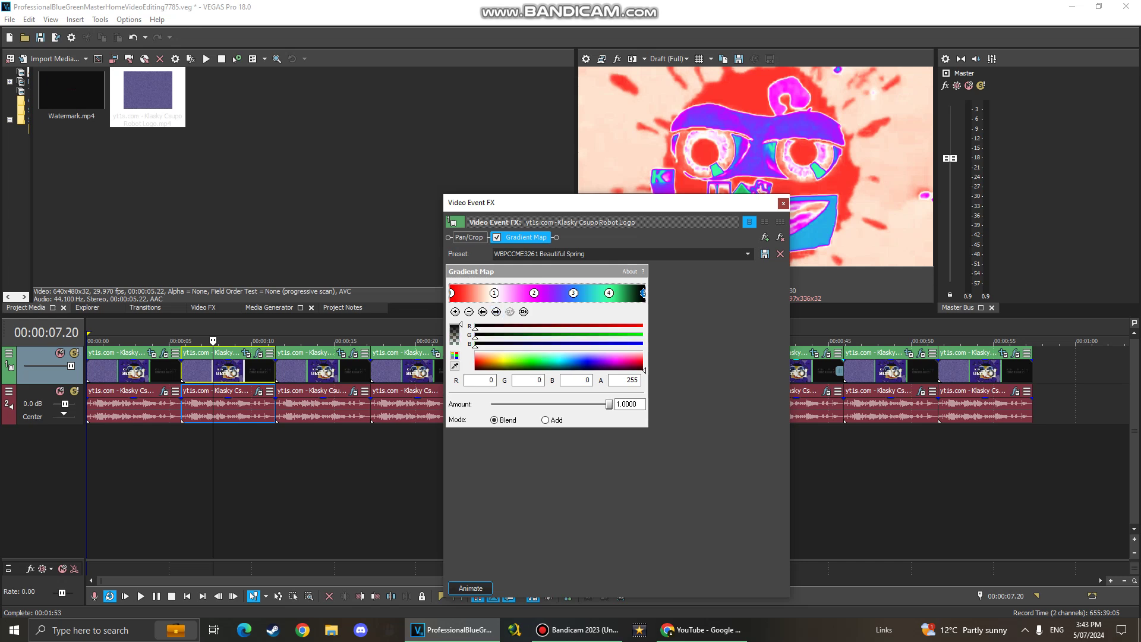
{"action": "left_click", "coordinate": [783, 203]}
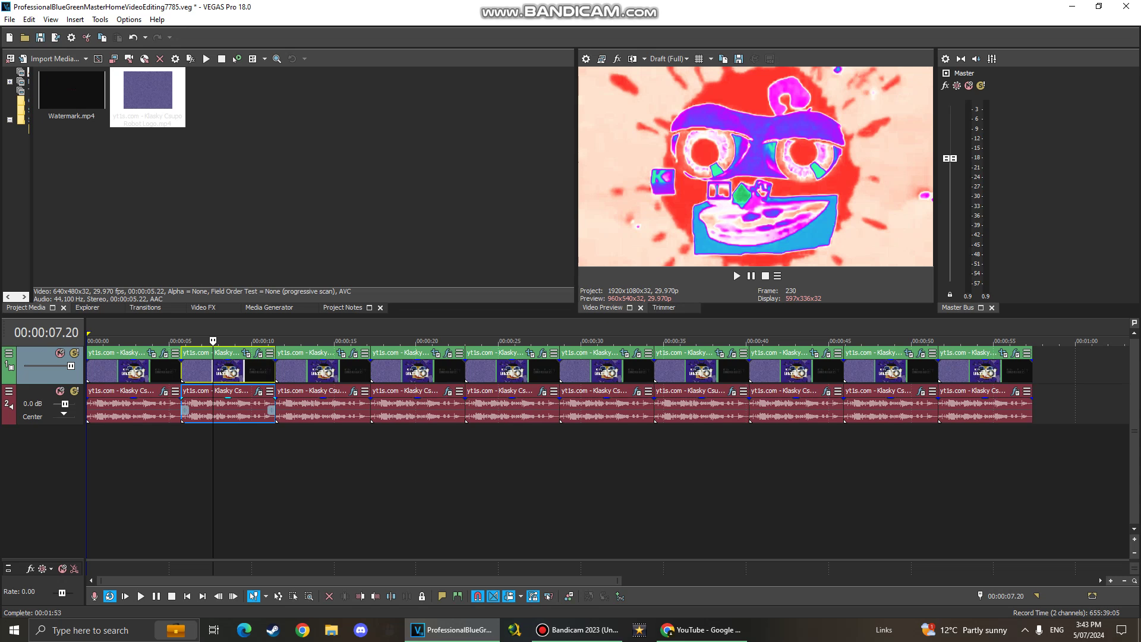
{"action": "left_click", "coordinate": [257, 391]}
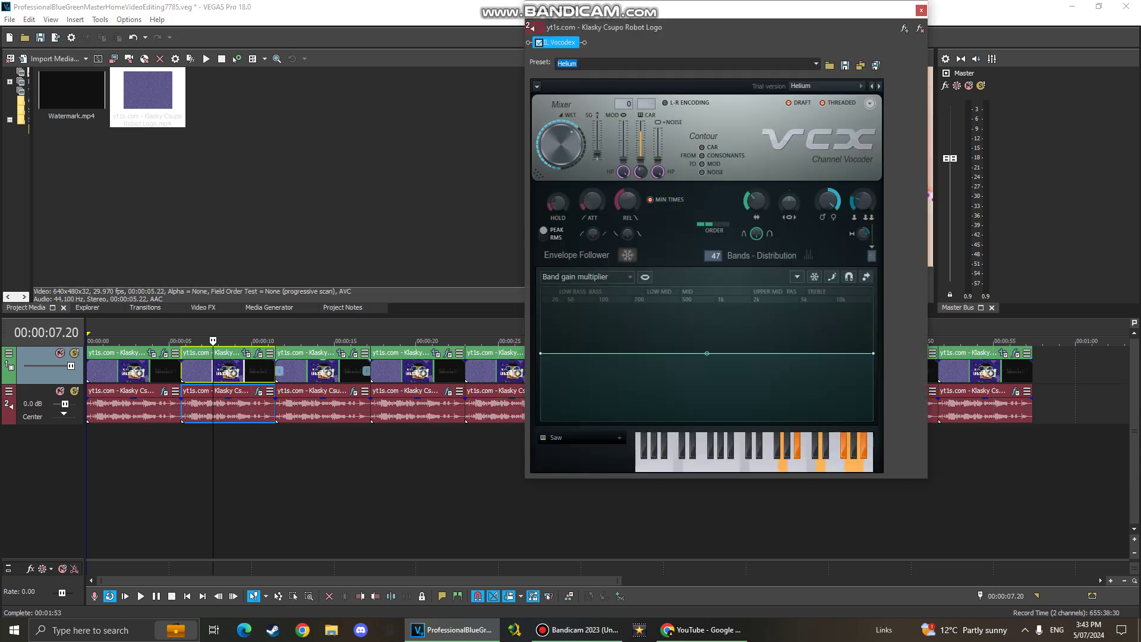
{"action": "left_click", "coordinate": [921, 10]}
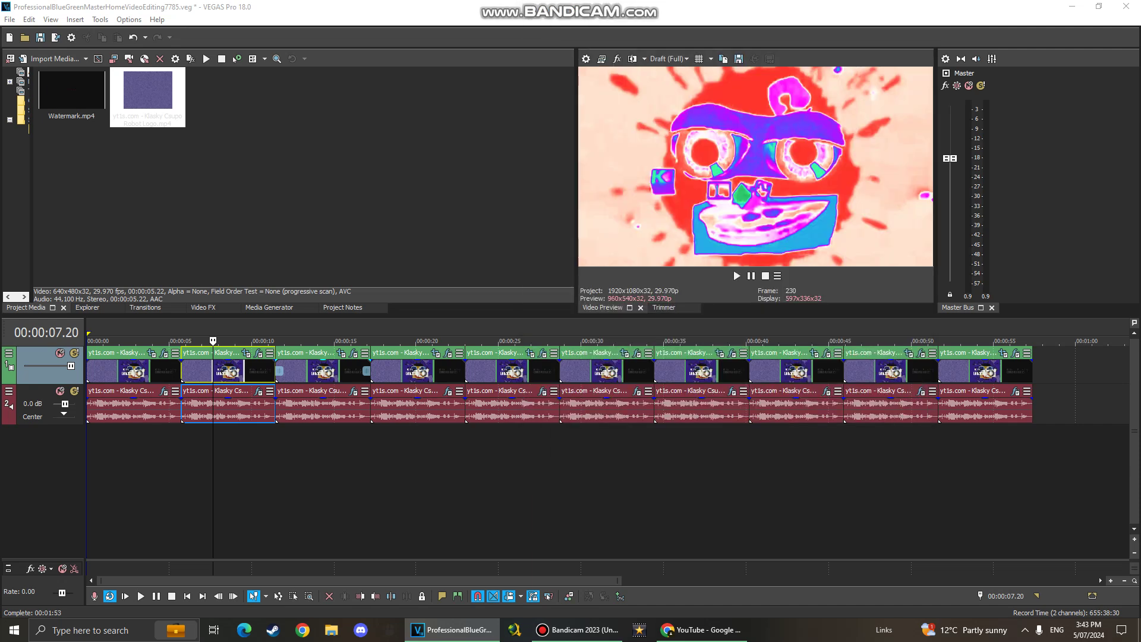
- Inspect the Light Rays and NewBlue LE Neon Lights settings in the third clip's video effect chain
{"action": "left_click", "coordinate": [319, 371]}
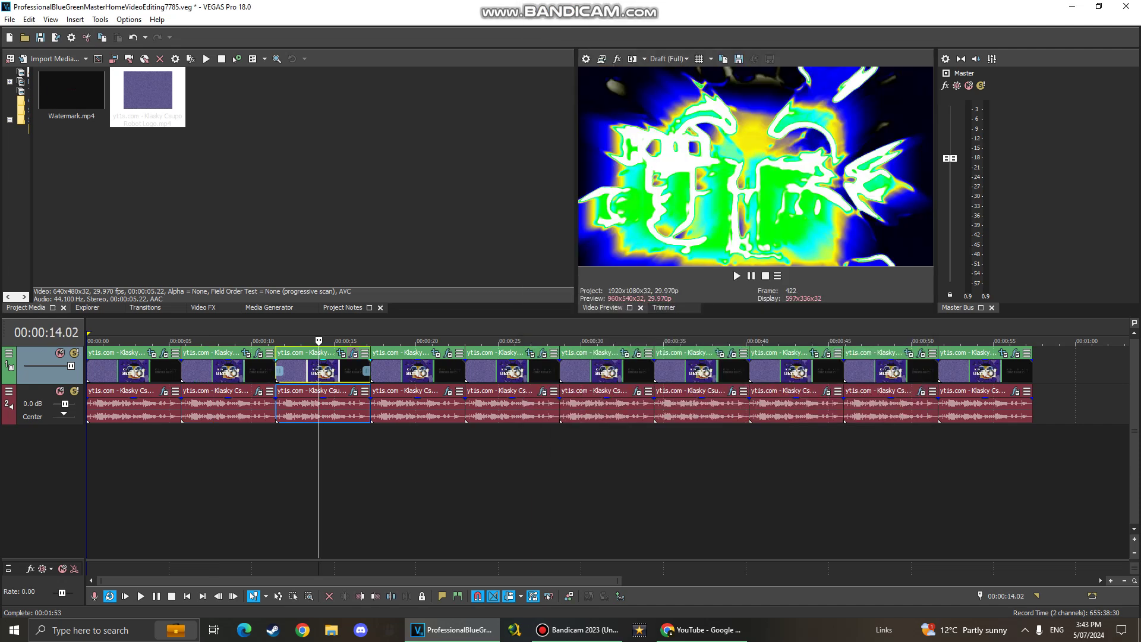
{"action": "left_click", "coordinate": [353, 352]}
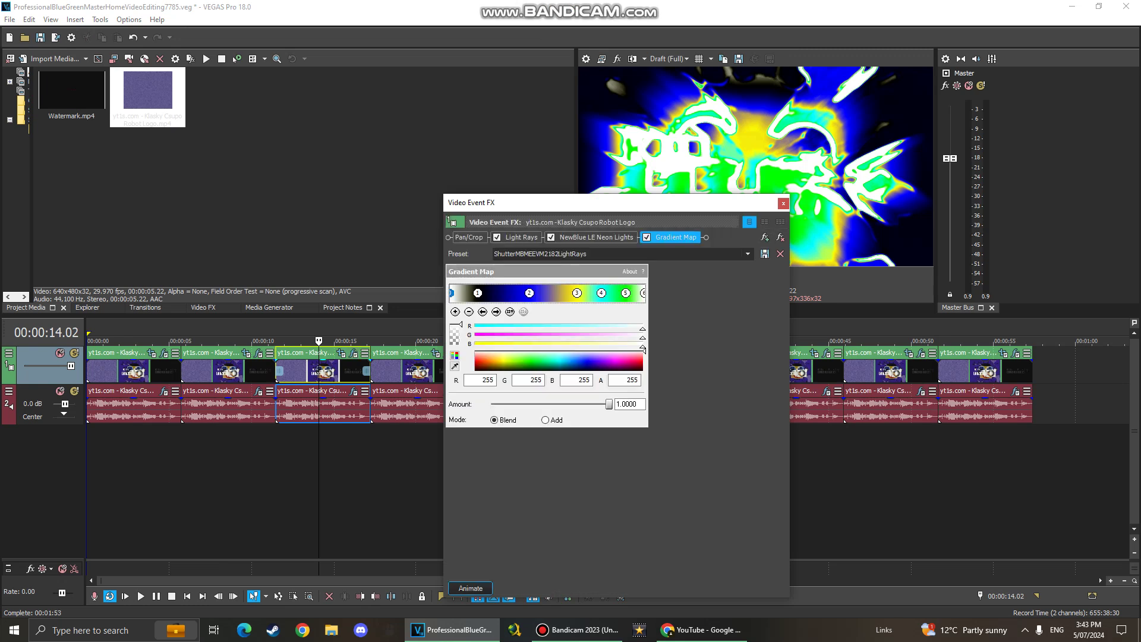
{"action": "left_click", "coordinate": [521, 237]}
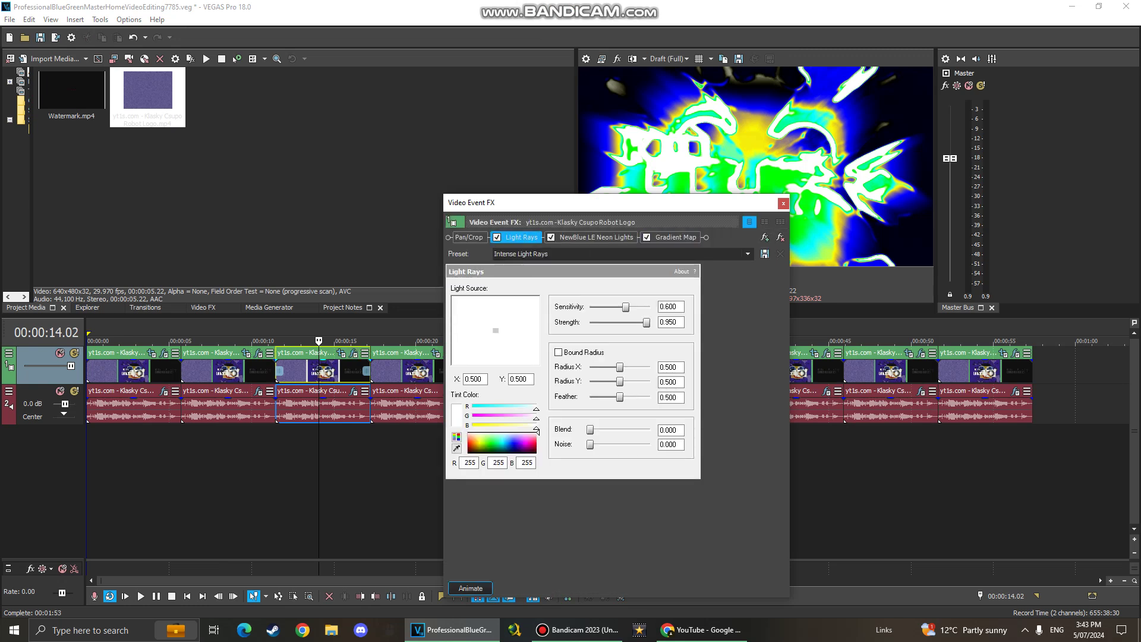
{"action": "left_click", "coordinate": [596, 237]}
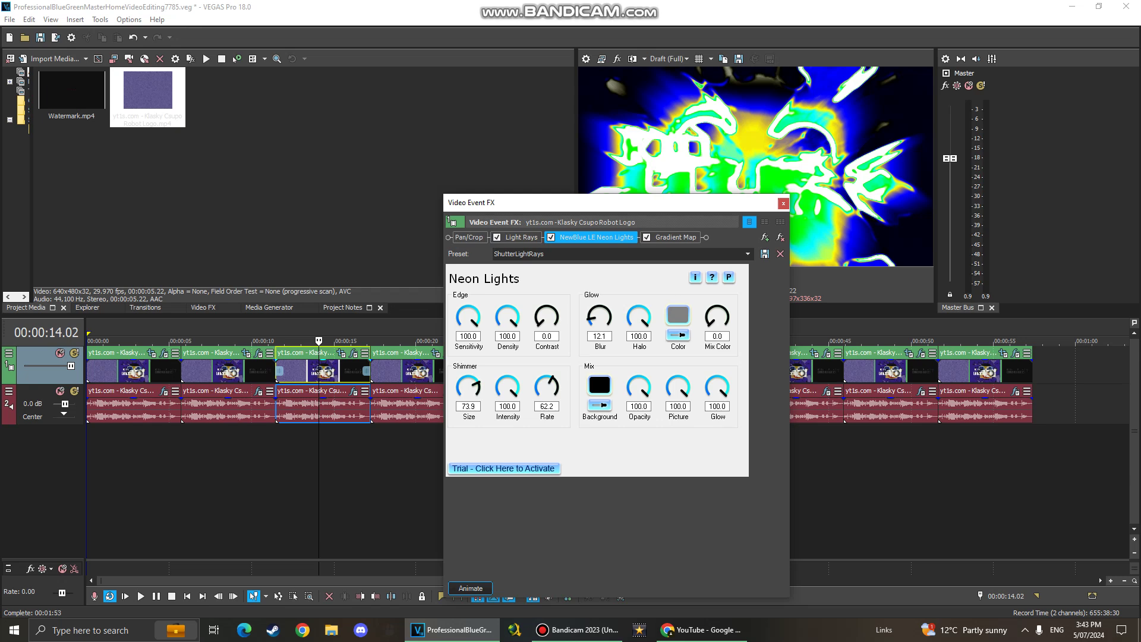
- Review the colour of each Gradient Map control point on the third clip, and close its video effects
{"action": "left_click", "coordinate": [675, 237]}
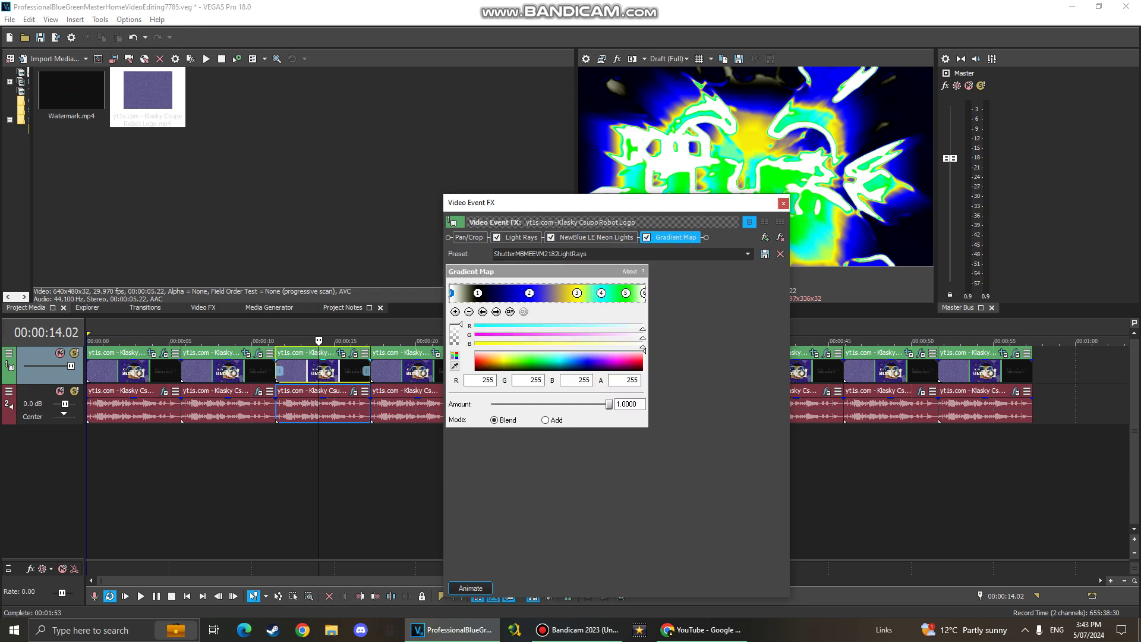
{"action": "double_click", "coordinate": [496, 311]}
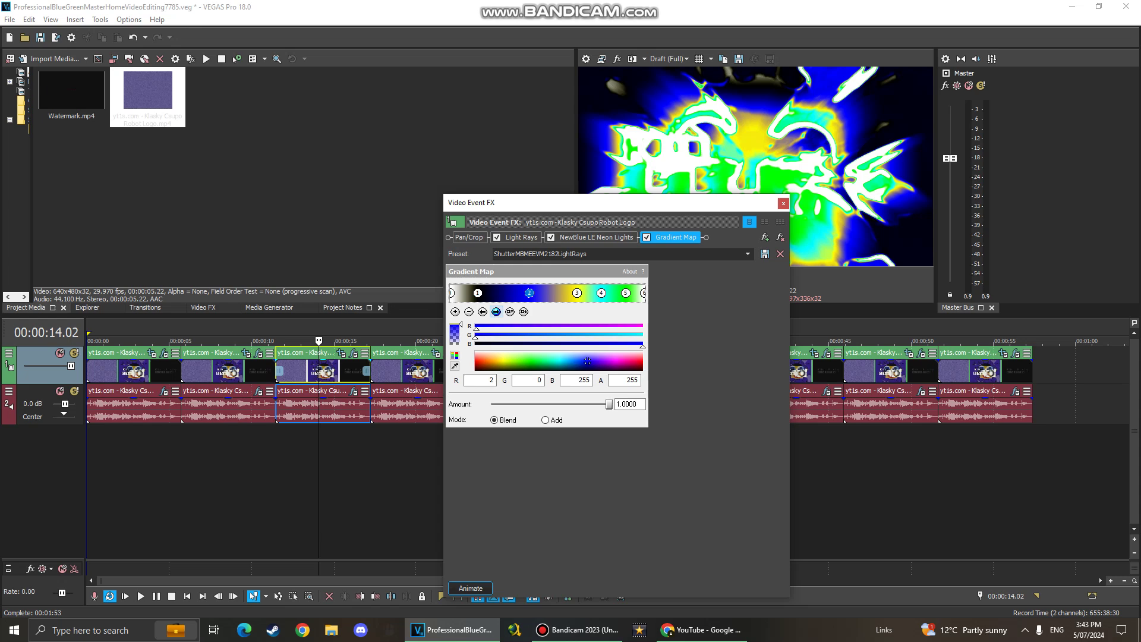
{"action": "left_click", "coordinate": [496, 311]}
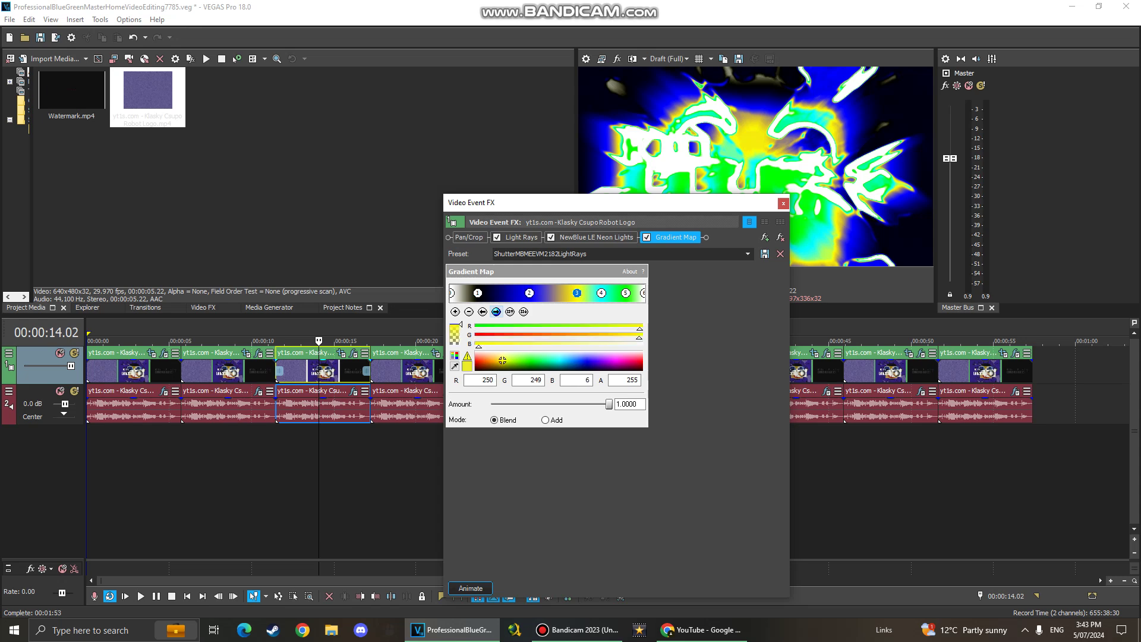
{"action": "left_click", "coordinate": [497, 312]}
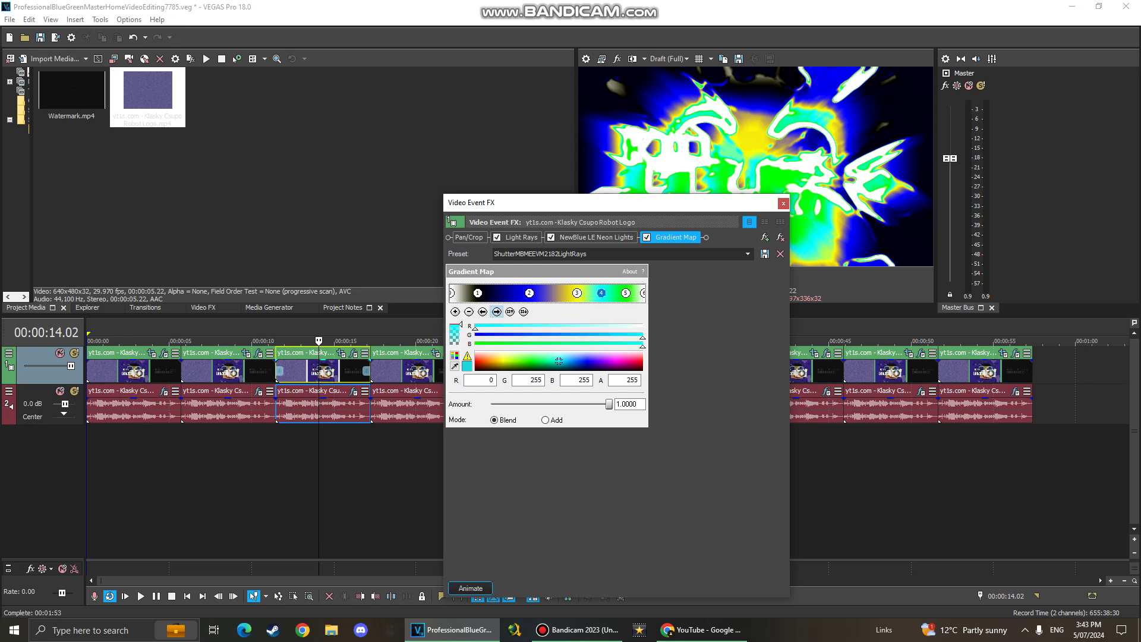
{"action": "left_click", "coordinate": [496, 311]}
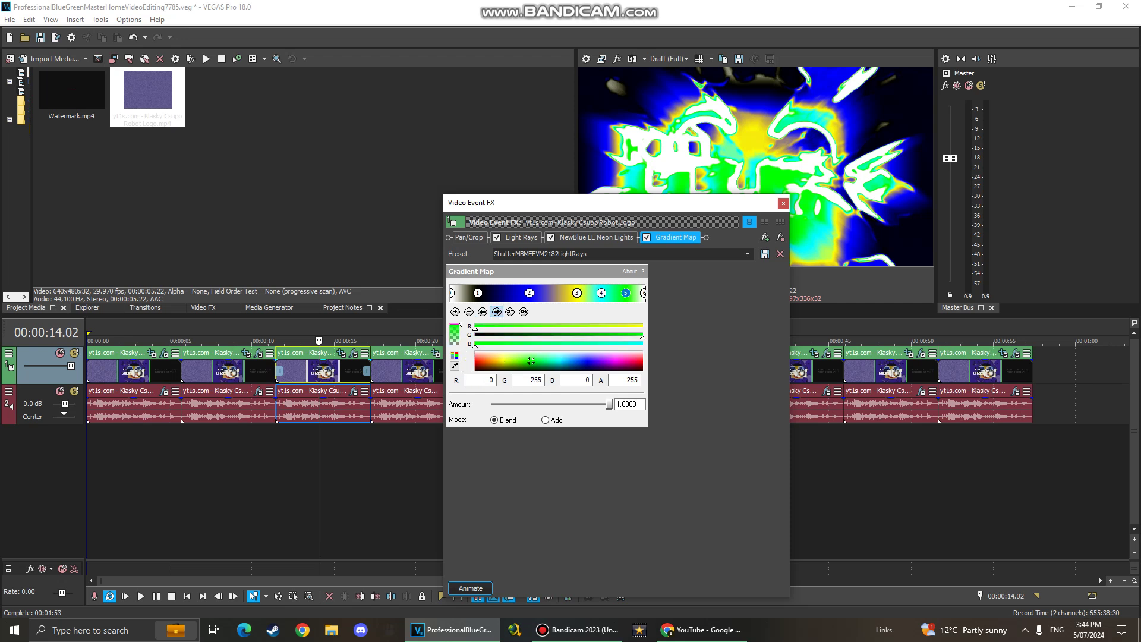
{"action": "left_click", "coordinate": [496, 311]}
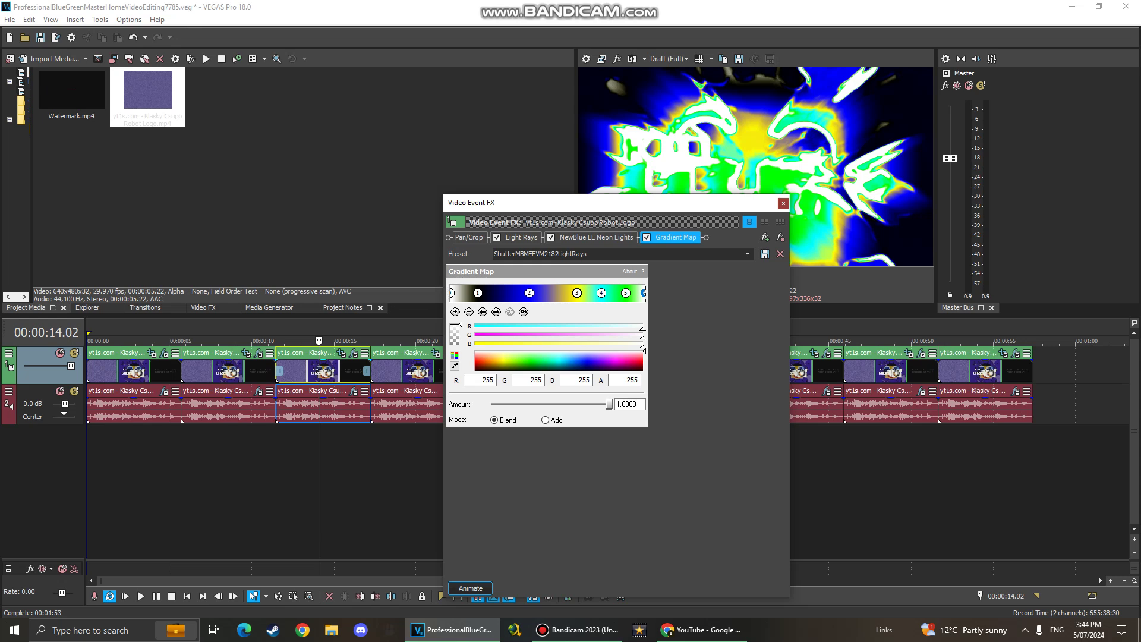
{"action": "left_click", "coordinate": [783, 203]}
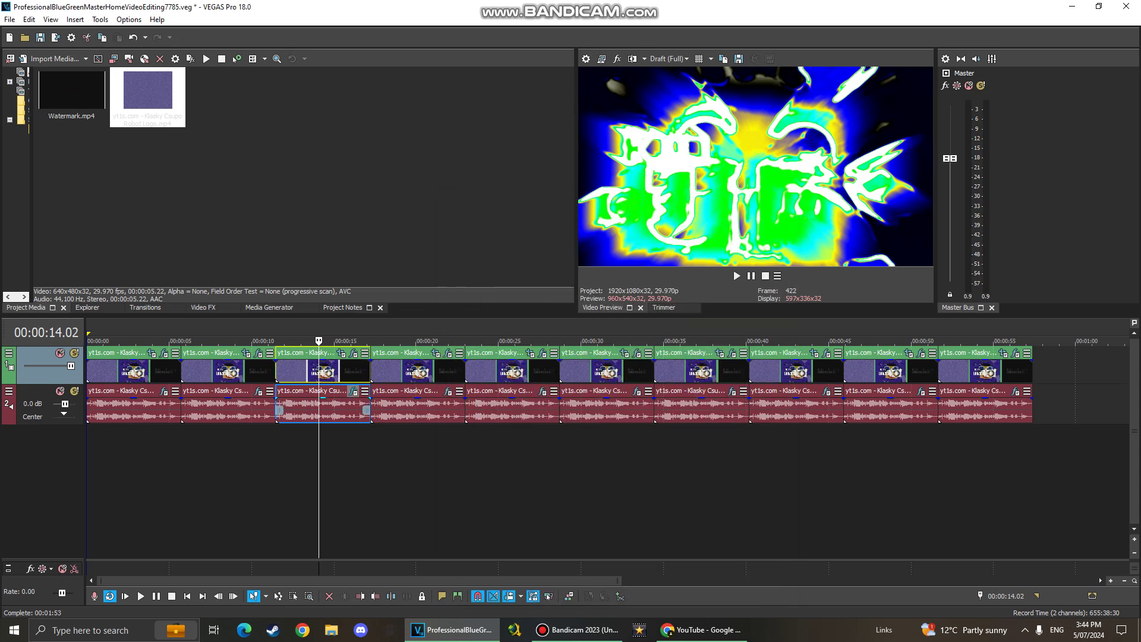
- Inspect the ExpressFX Flange/Wah-Wah and Vocodex effects on the third clip's audio
{"action": "left_click", "coordinate": [354, 390]}
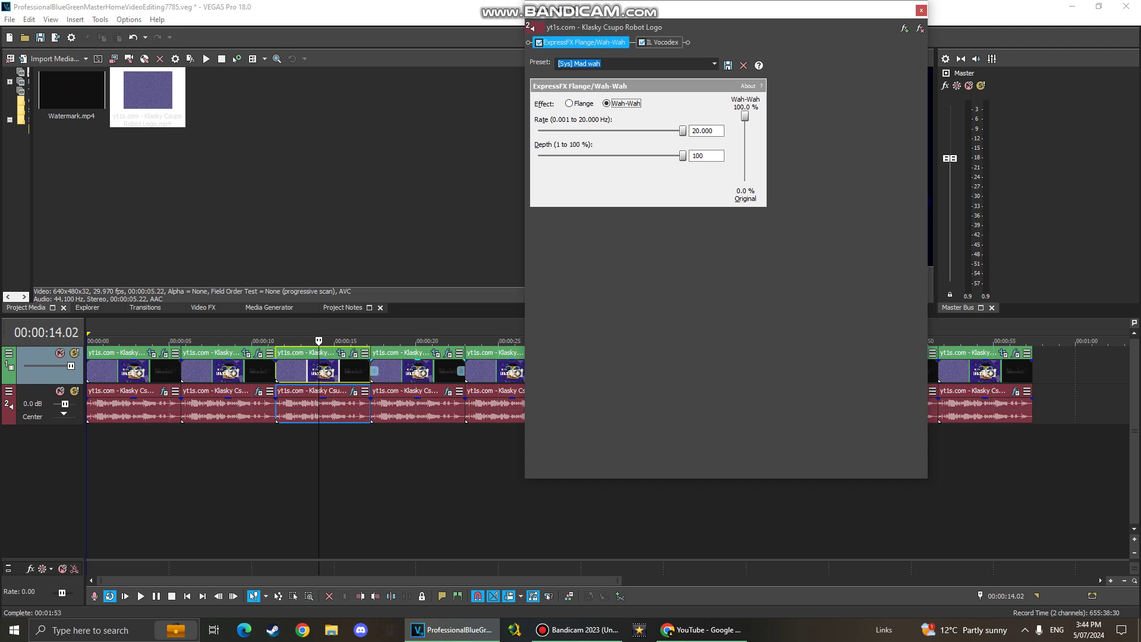
{"action": "left_click", "coordinate": [662, 42]}
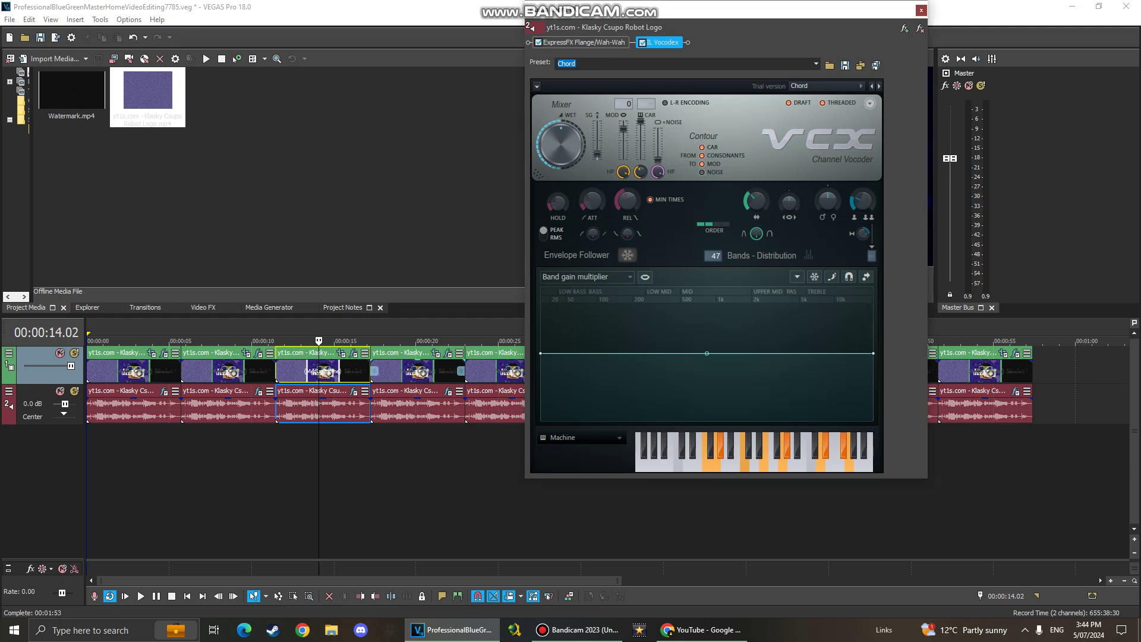
{"action": "left_click", "coordinate": [920, 10]}
- Review each Gradient Map control point's colour on the fourth clip, and inspect the Vocodex effect on its audio
{"action": "left_click", "coordinate": [410, 372]}
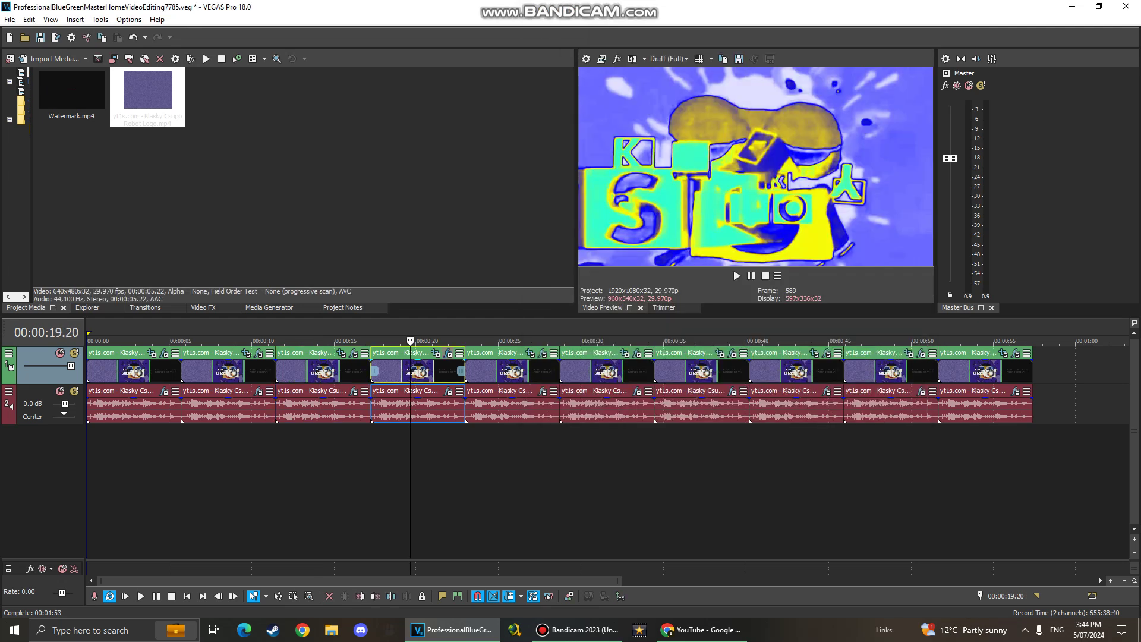
{"action": "left_click", "coordinate": [448, 353]}
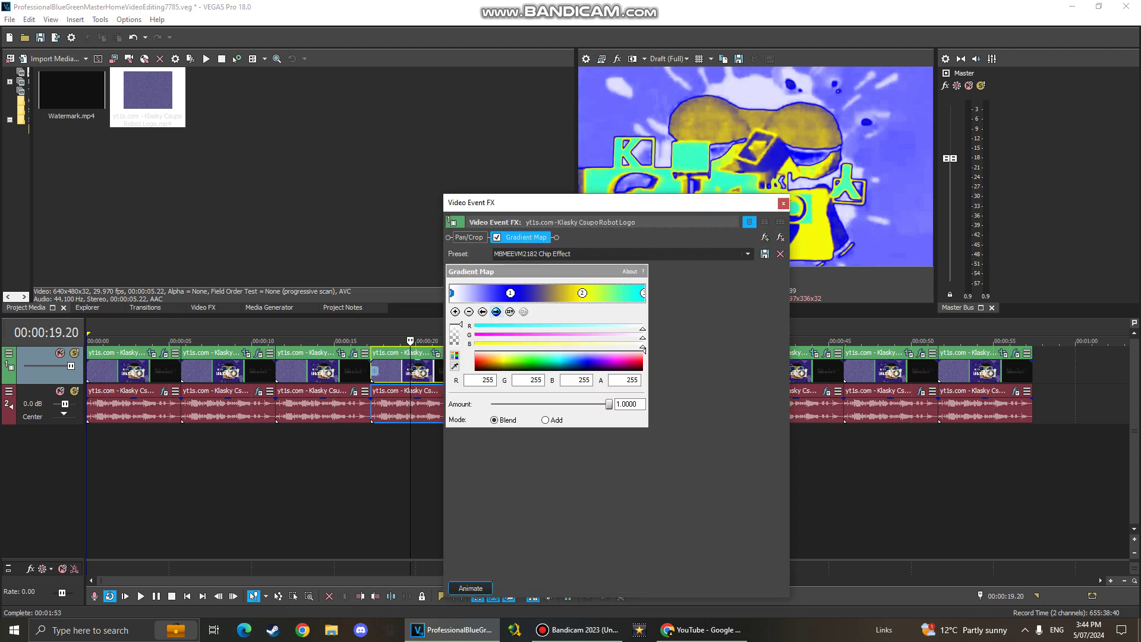
{"action": "left_click", "coordinate": [510, 293]}
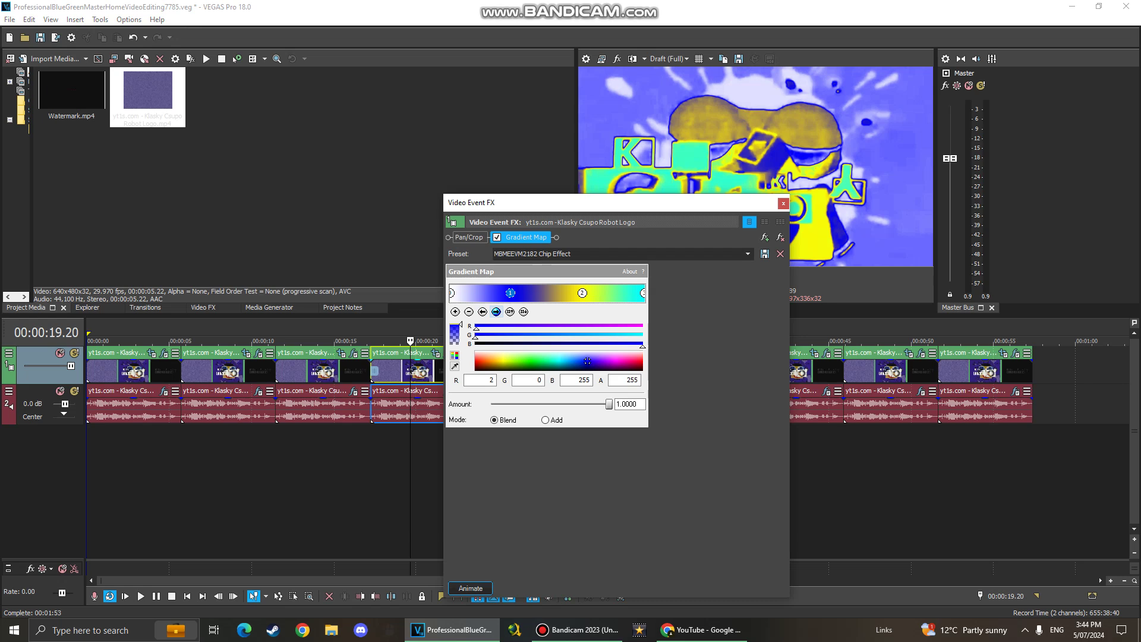
{"action": "left_click", "coordinate": [496, 312]}
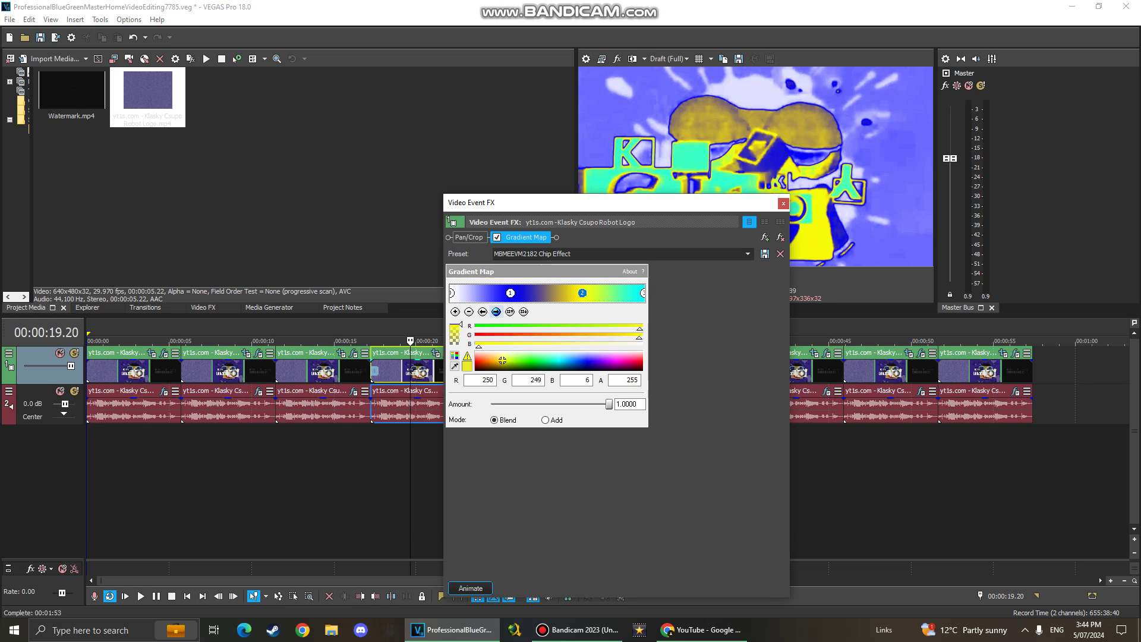
{"action": "left_click", "coordinate": [496, 311]}
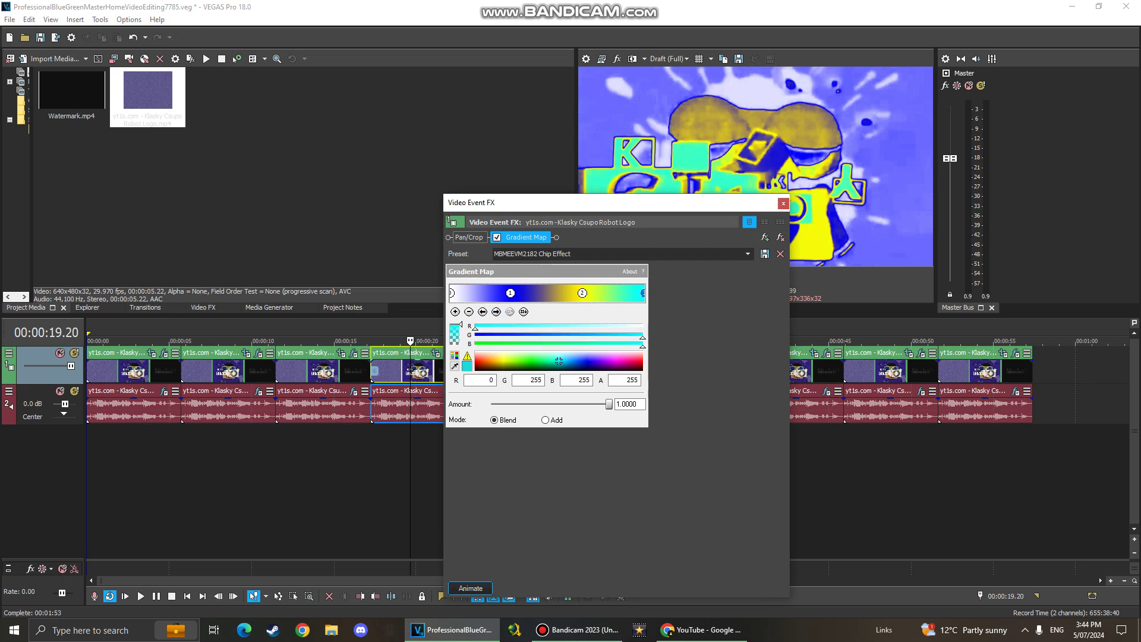
{"action": "left_click", "coordinate": [784, 203]}
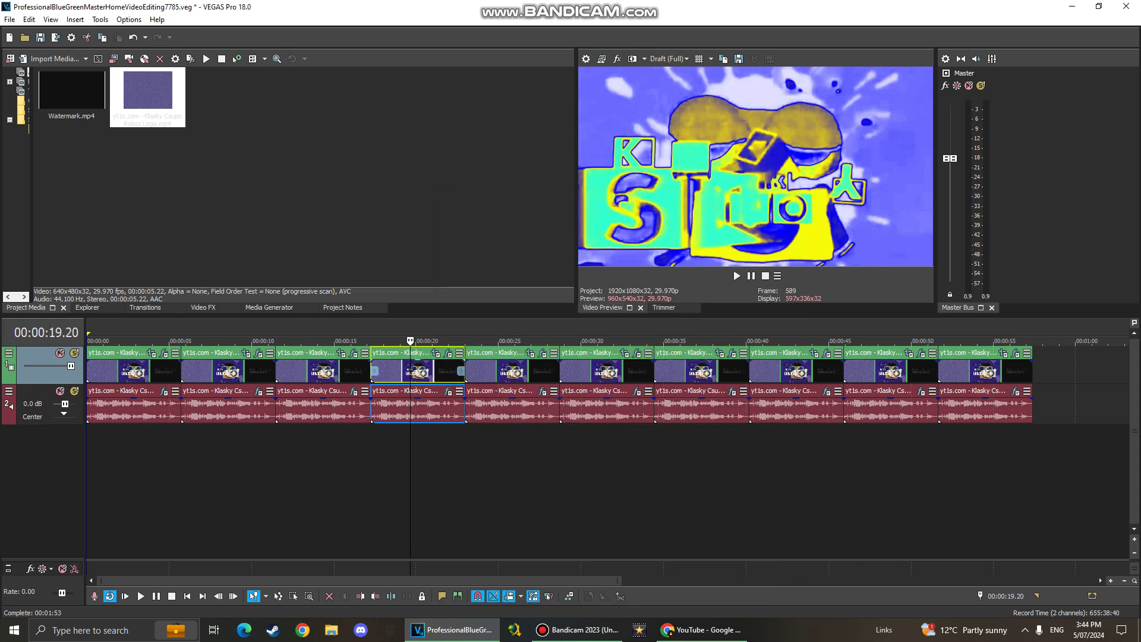
{"action": "left_click", "coordinate": [448, 391]}
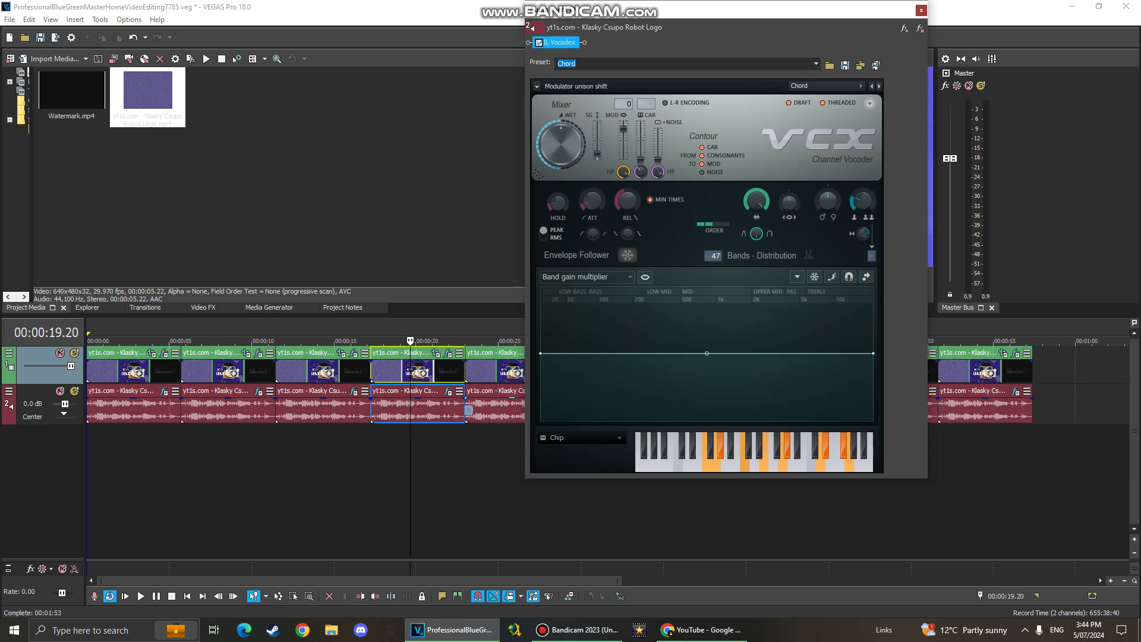
{"action": "left_click", "coordinate": [920, 10]}
- Inspect the settings of the three NewBlue ME Wiggle effects in the fifth clip's video effect chain
{"action": "left_click", "coordinate": [509, 372]}
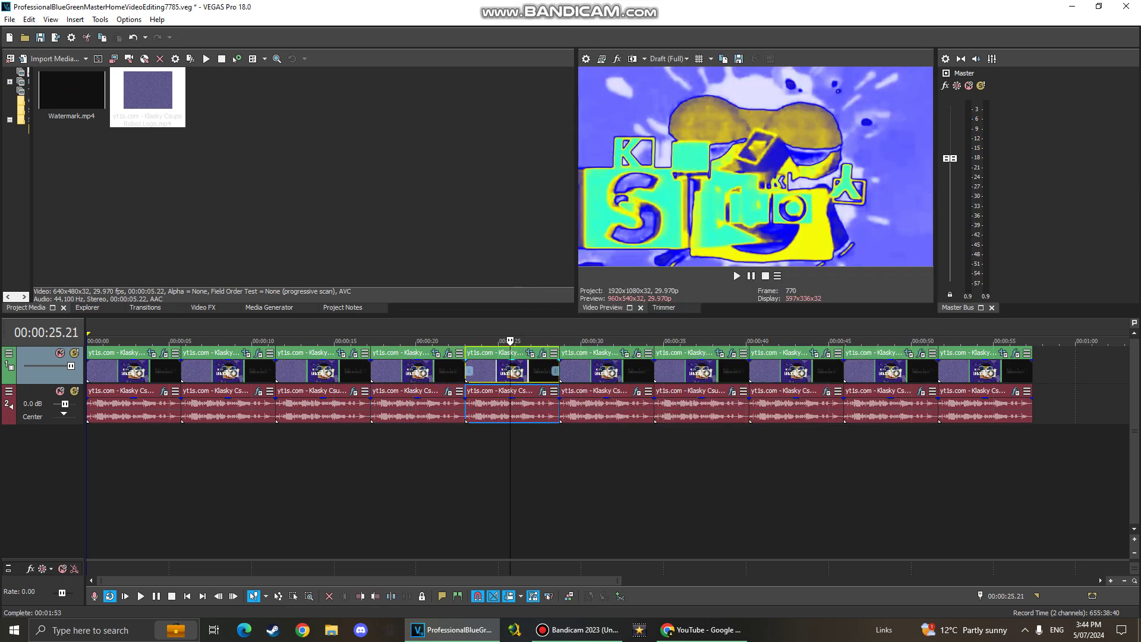
{"action": "left_click", "coordinate": [542, 353]}
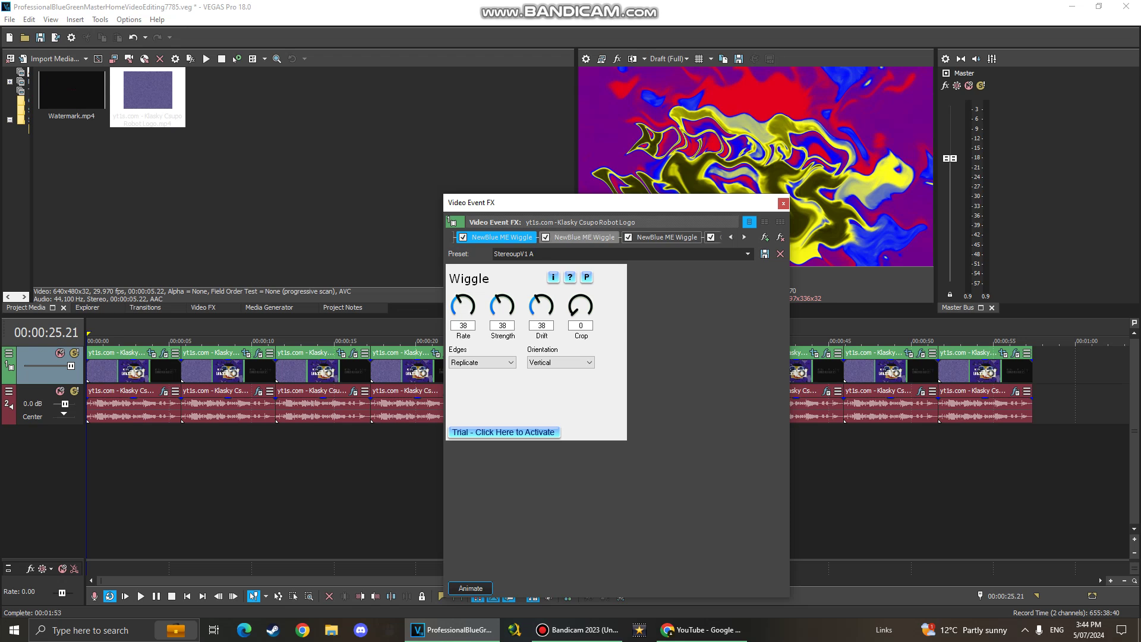
{"action": "left_click", "coordinate": [582, 237]}
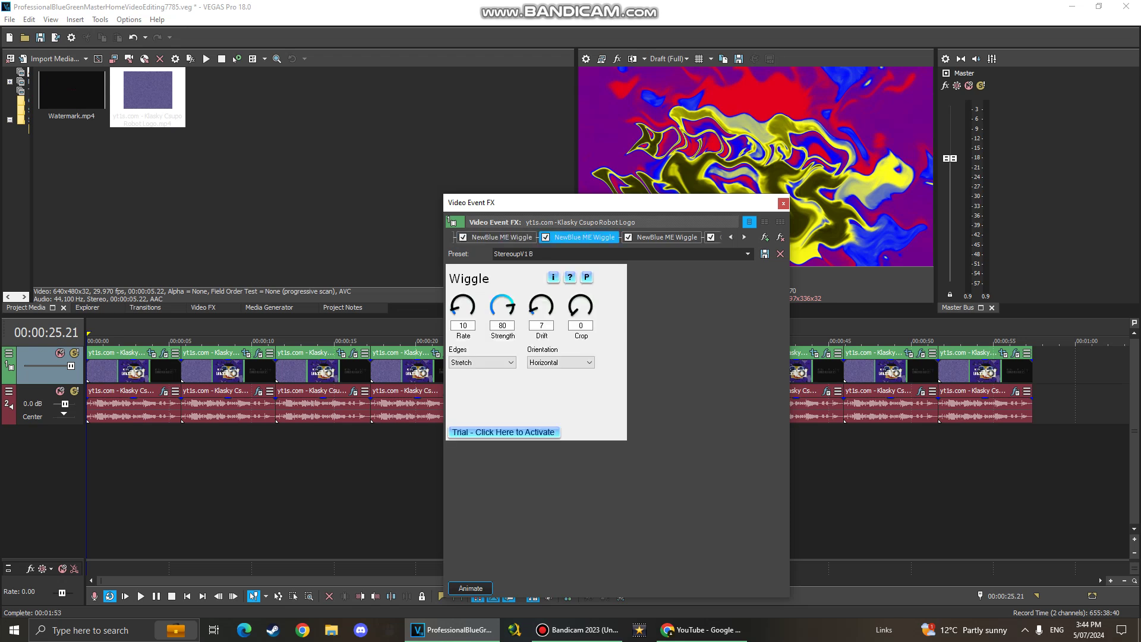
{"action": "left_click", "coordinate": [666, 237]}
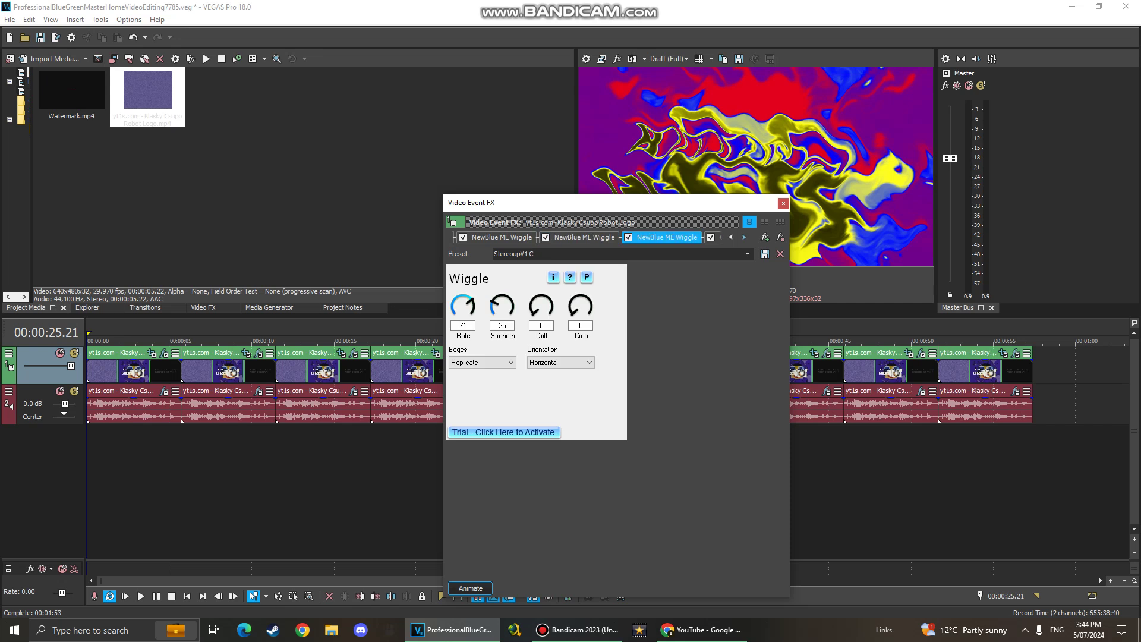
- Review the colour of each Gradient Map control point on the fifth clip, and close its video effects
{"action": "left_click", "coordinate": [717, 237]}
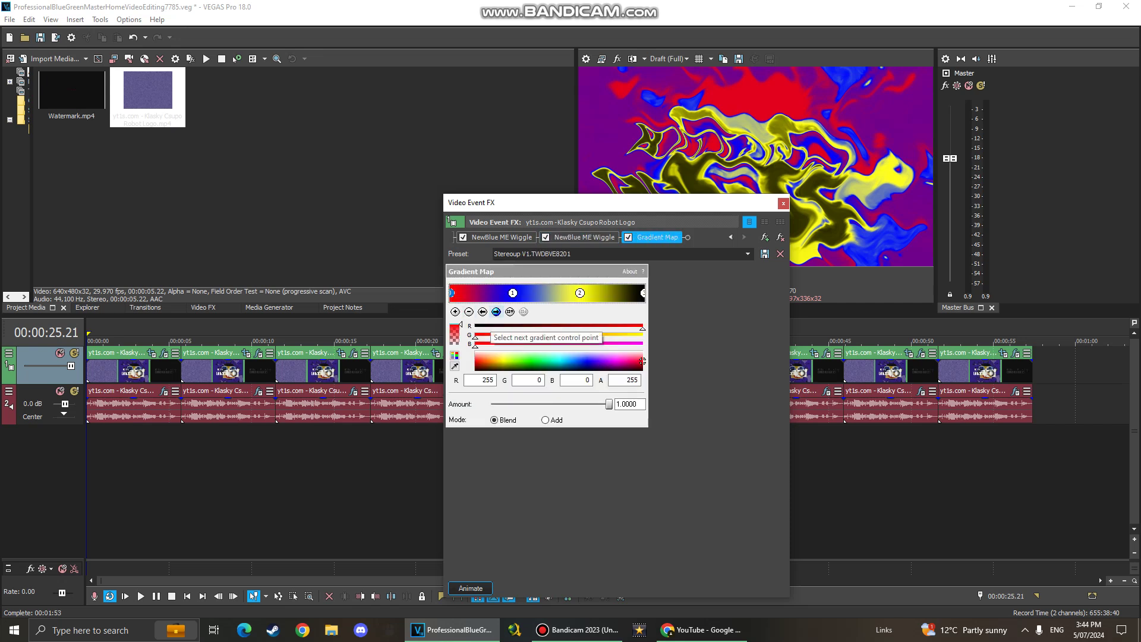
{"action": "left_click", "coordinate": [497, 312]}
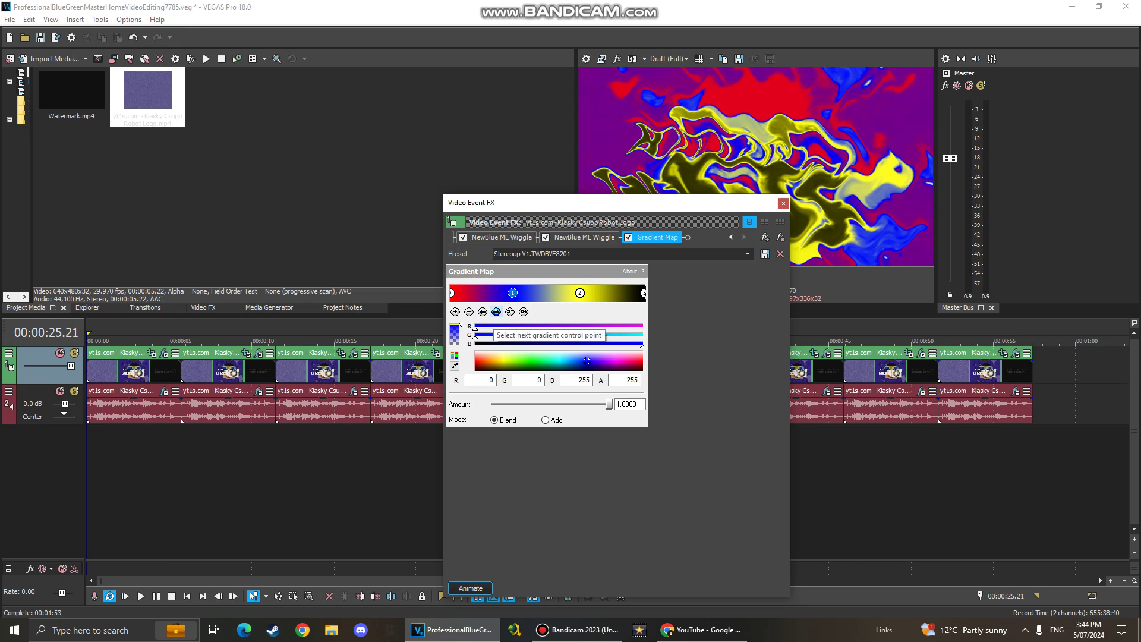
{"action": "left_click", "coordinate": [496, 311]}
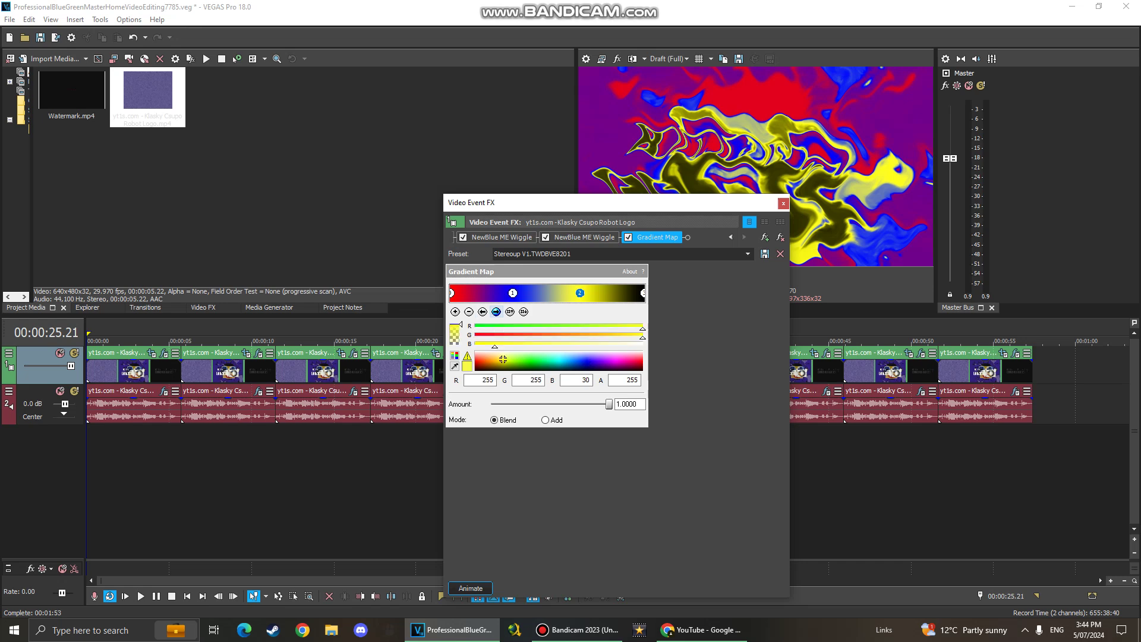
{"action": "left_click", "coordinate": [497, 311]}
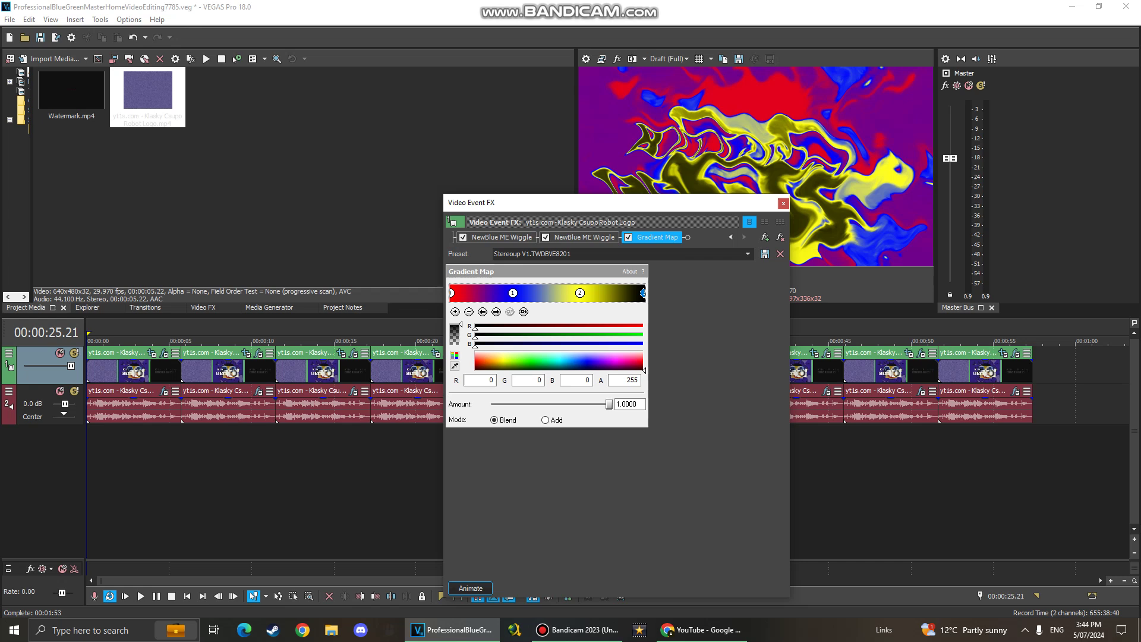
{"action": "left_click", "coordinate": [783, 204]}
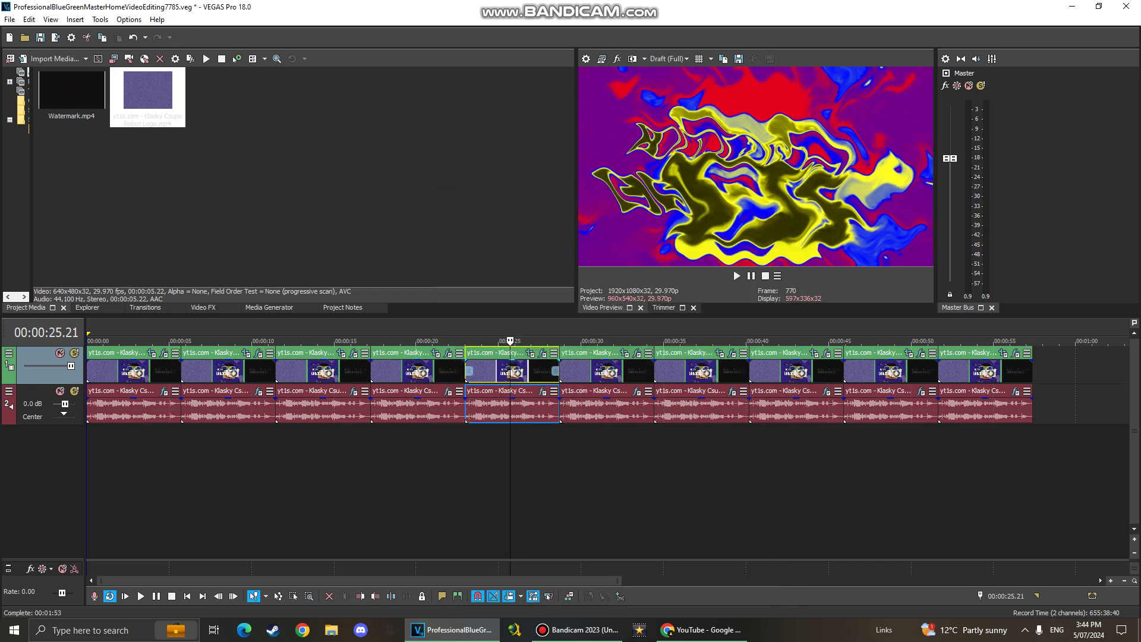
- Inspect the tb_grumblebum and Vocodex effects on the fifth clip's audio
{"action": "left_click", "coordinate": [542, 391]}
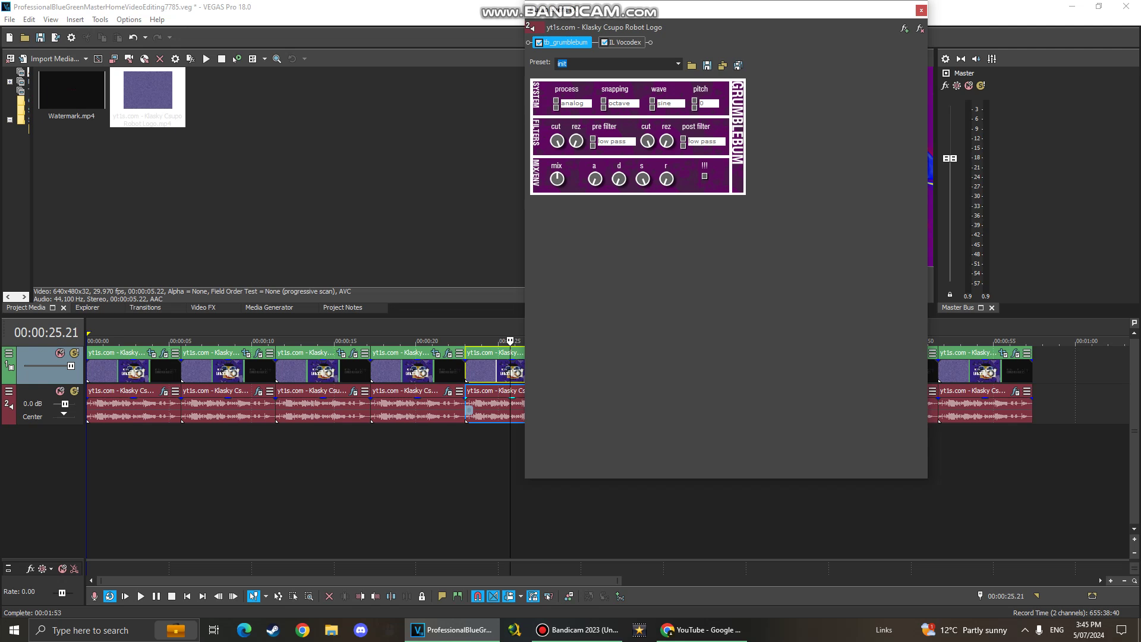
{"action": "left_click", "coordinate": [624, 42]}
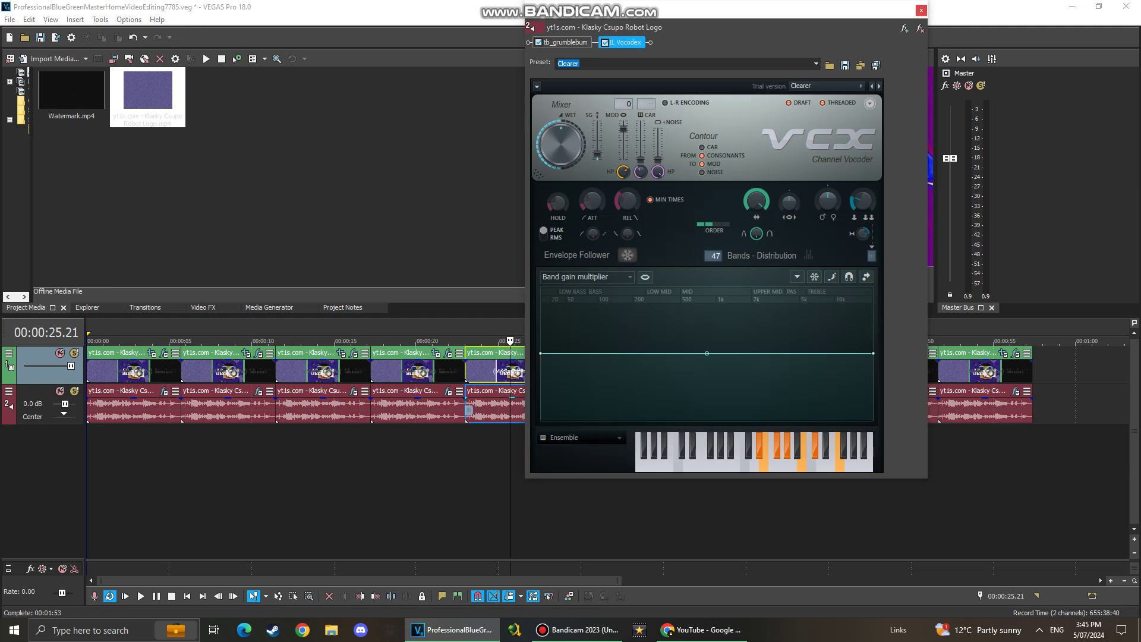
{"action": "left_click", "coordinate": [921, 10]}
- Inspect the NewBlue LE Light Rays and TV Simulator settings in the sixth clip's video effect chain
{"action": "left_click", "coordinate": [607, 372]}
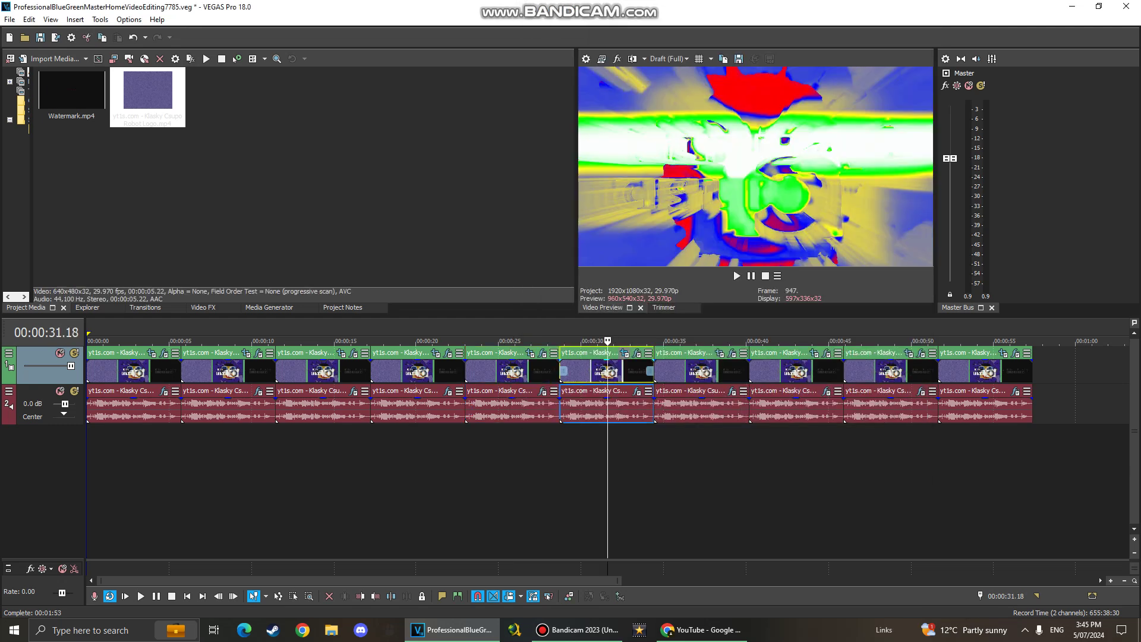
{"action": "left_click", "coordinate": [637, 352]}
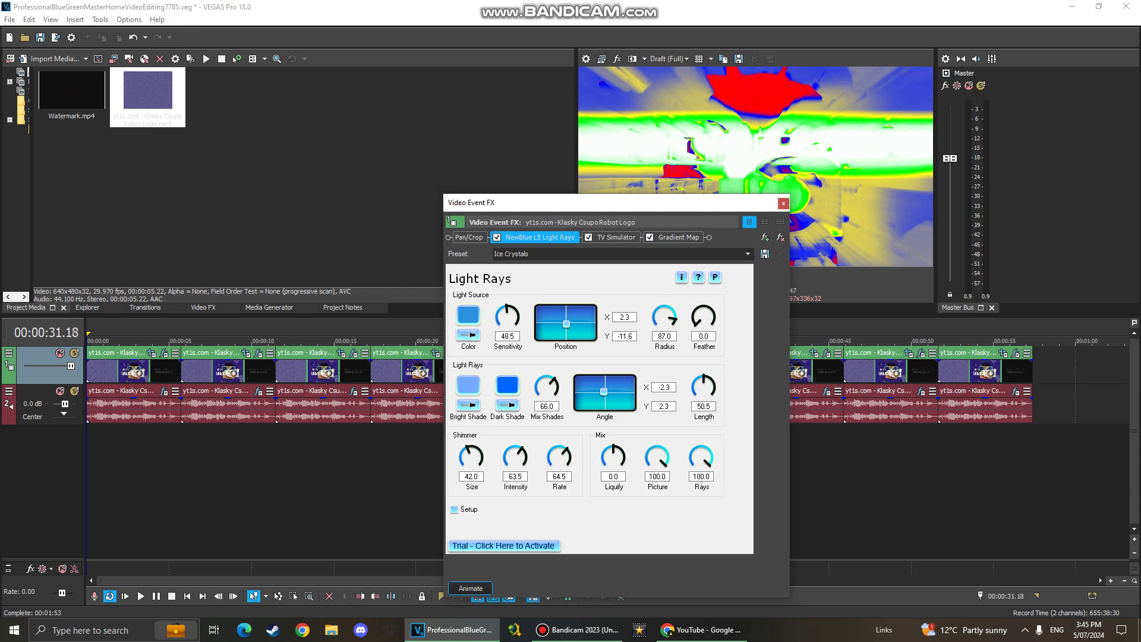
{"action": "left_click", "coordinate": [616, 237]}
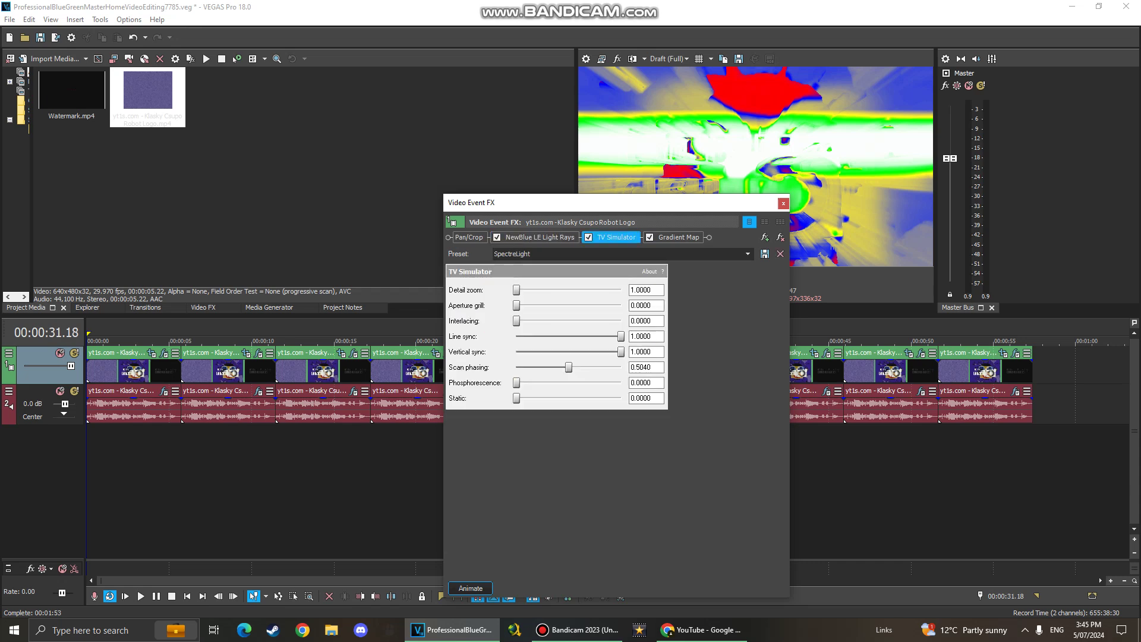
- Review the Gradient Map control point colours on the sixth clip, and inspect the Vocodex effect on its audio
{"action": "left_click", "coordinate": [678, 237]}
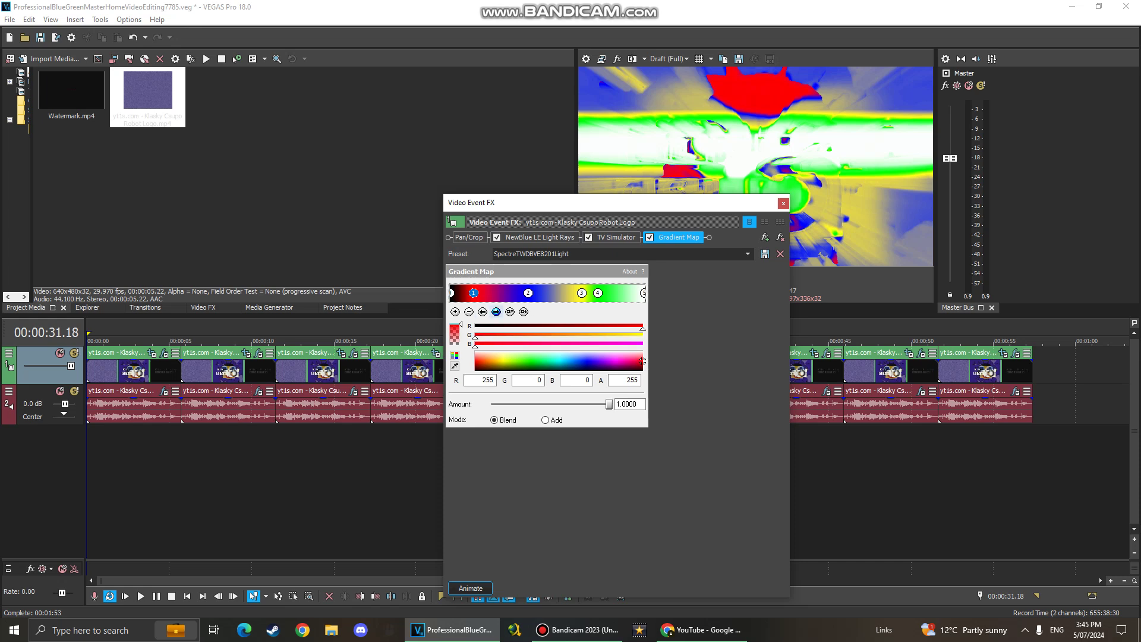
{"action": "left_click", "coordinate": [496, 311]}
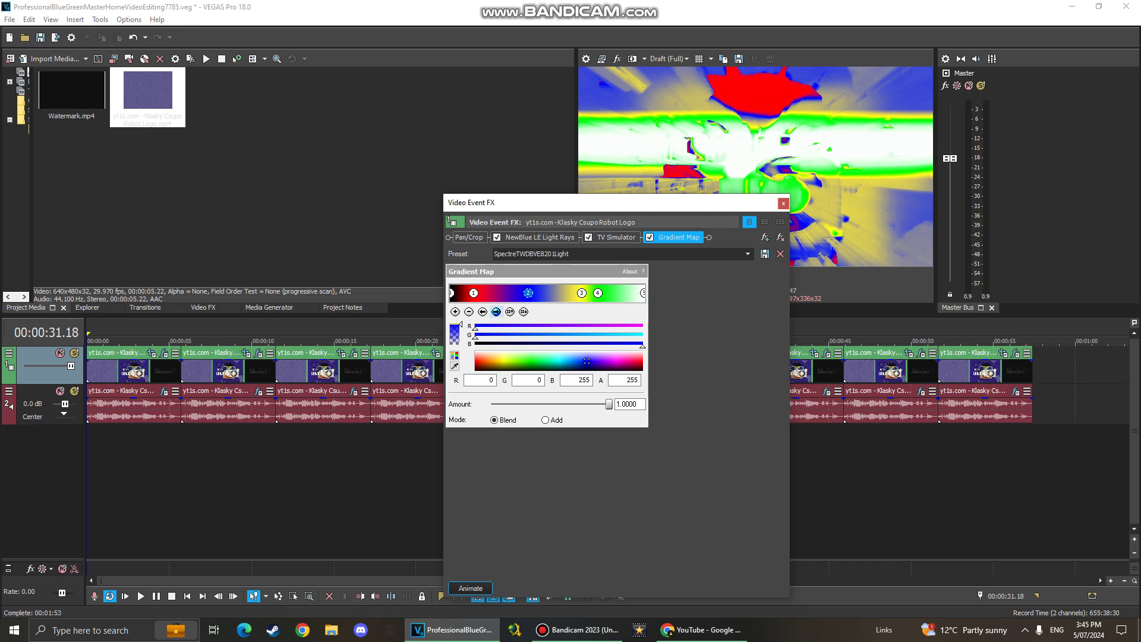
{"action": "left_click", "coordinate": [496, 312]}
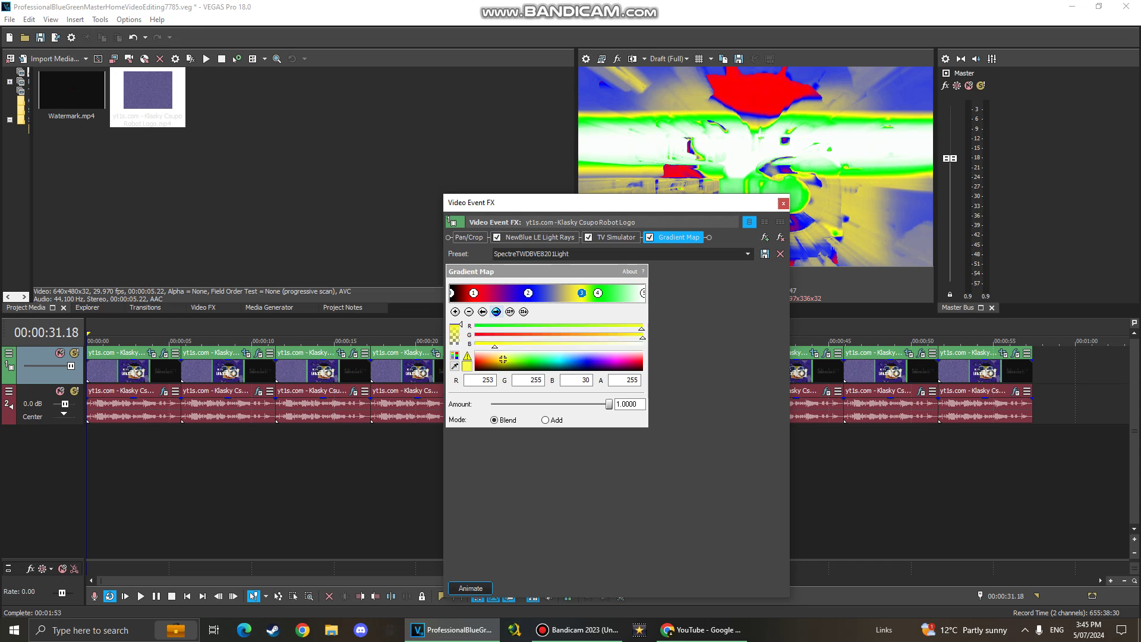
{"action": "left_click", "coordinate": [496, 311]}
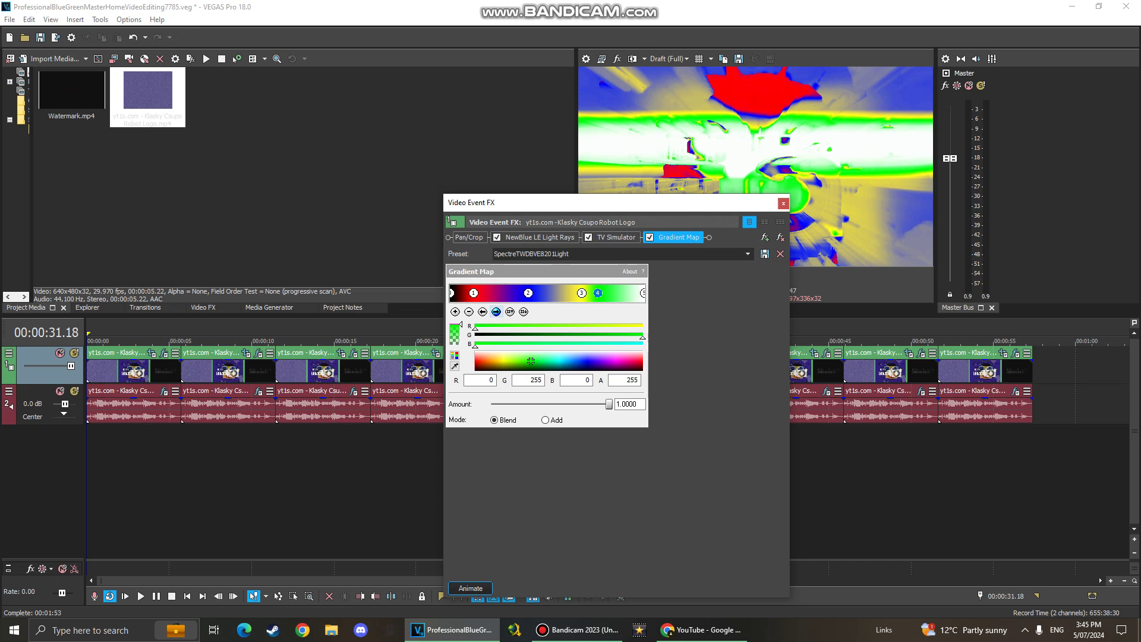
{"action": "left_click", "coordinate": [496, 312]}
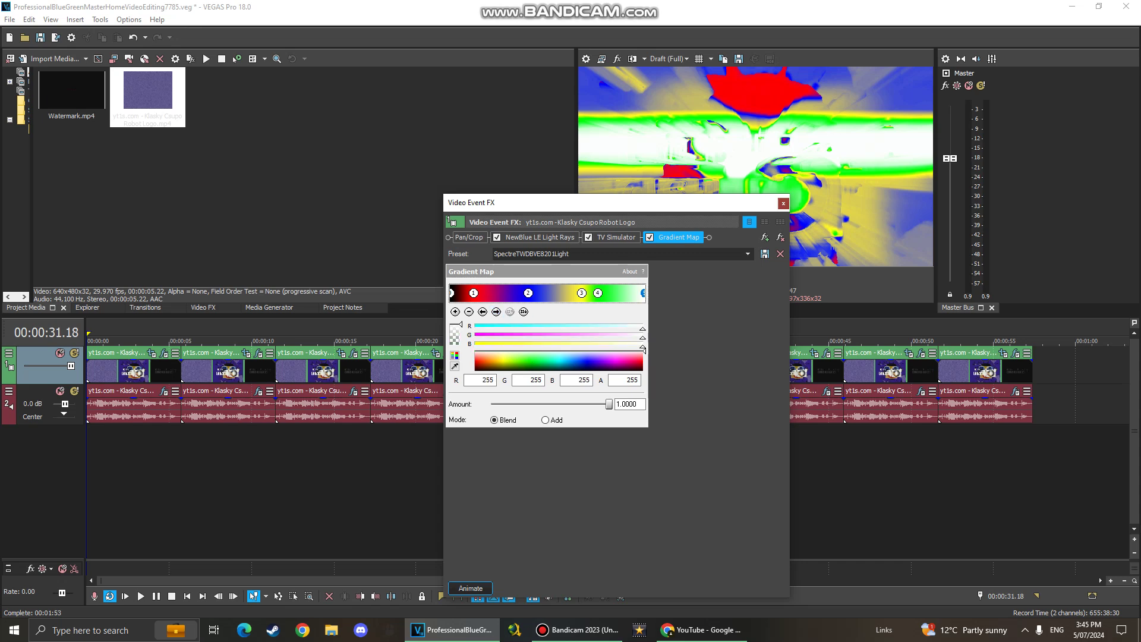
{"action": "left_click", "coordinate": [783, 203]}
{"action": "left_click", "coordinate": [636, 390]}
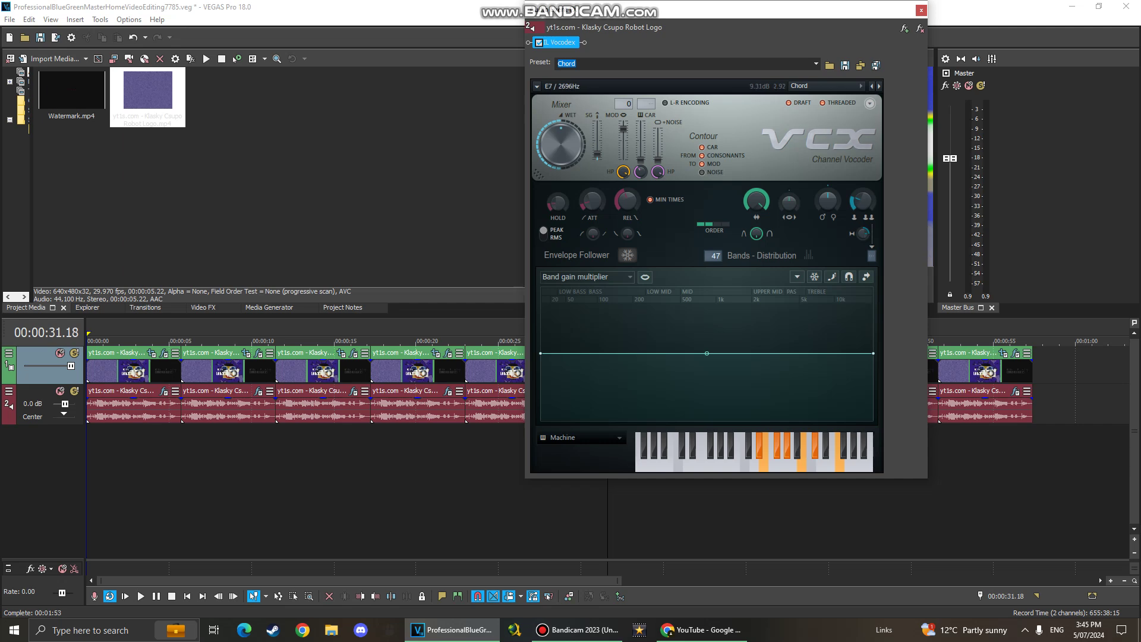
{"action": "left_click", "coordinate": [921, 10]}
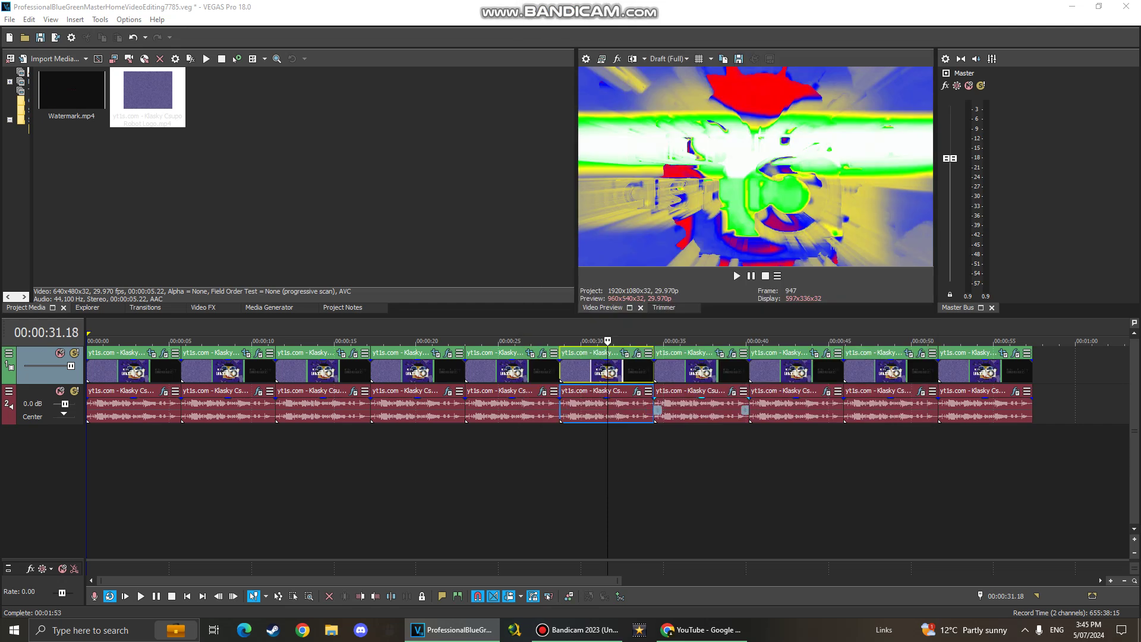
- Enable the Rays effect in the seventh clip's video effect chain and show its settings
{"action": "left_click", "coordinate": [700, 371]}
{"action": "left_click", "coordinate": [732, 353]}
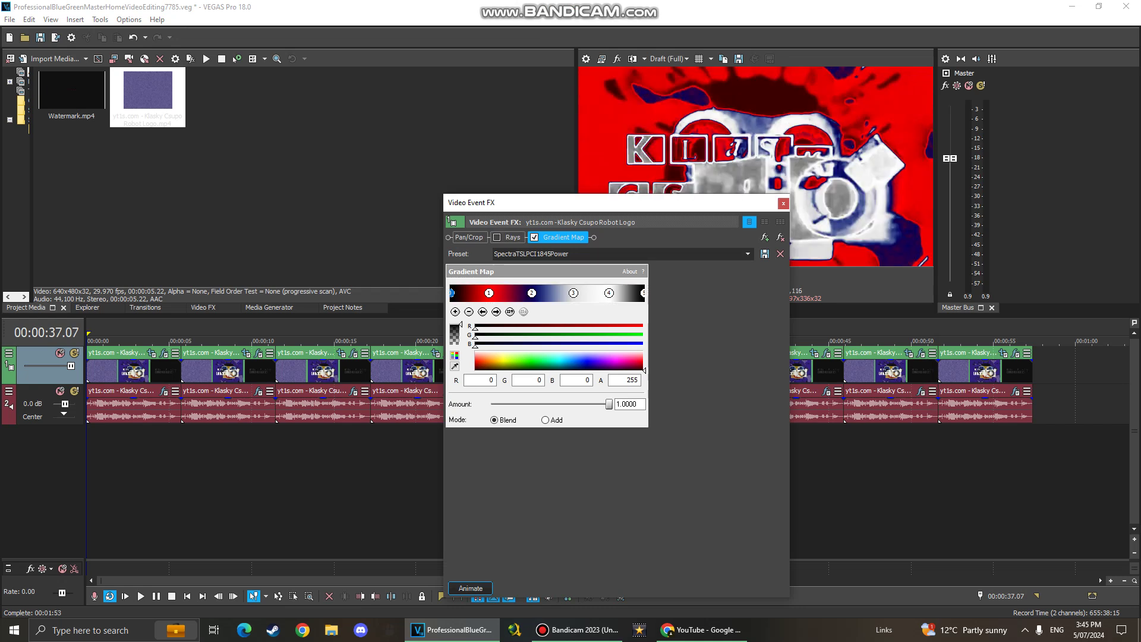
{"action": "left_click", "coordinate": [497, 237]}
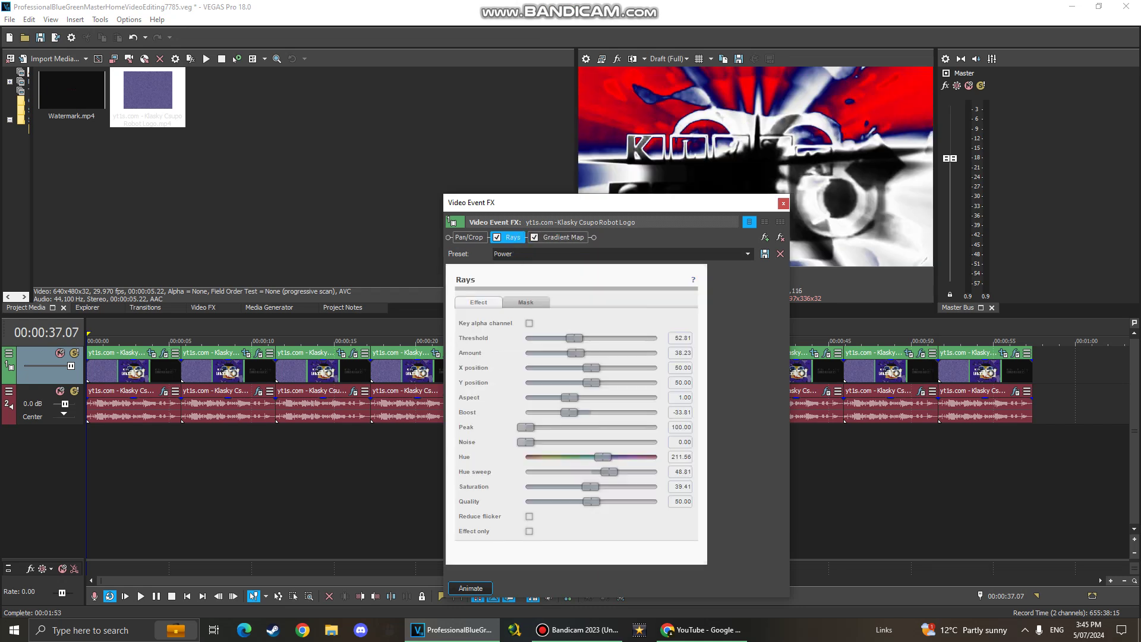
- Review the Gradient Map control point colours on the seventh clip, and inspect the Vocodex effect on its audio
{"action": "left_click", "coordinate": [563, 237]}
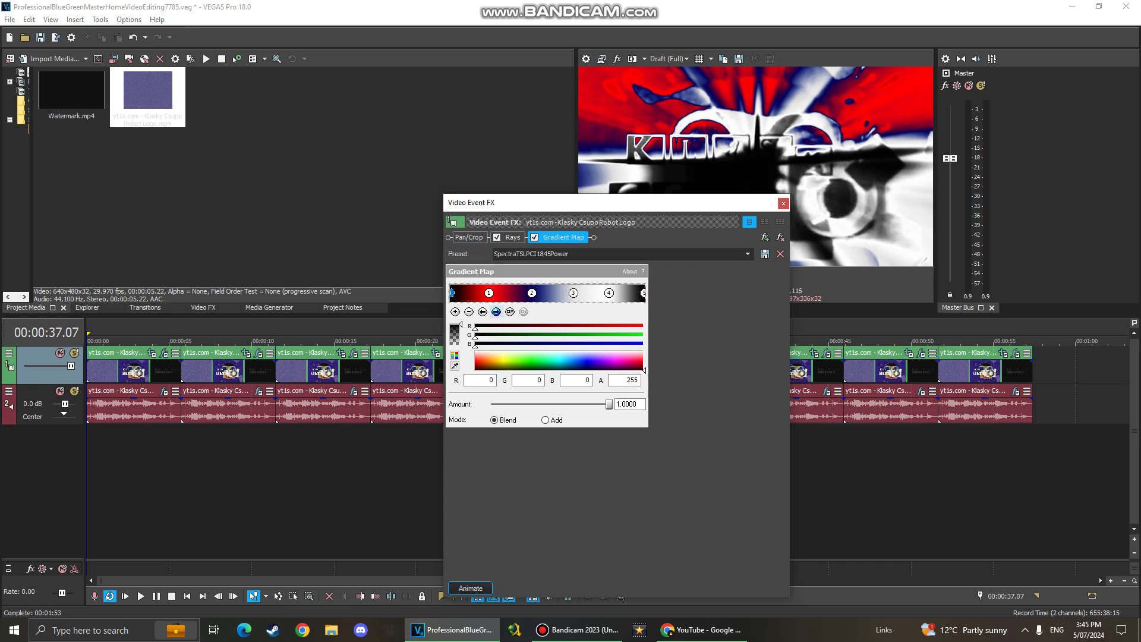
{"action": "left_click", "coordinate": [496, 312]}
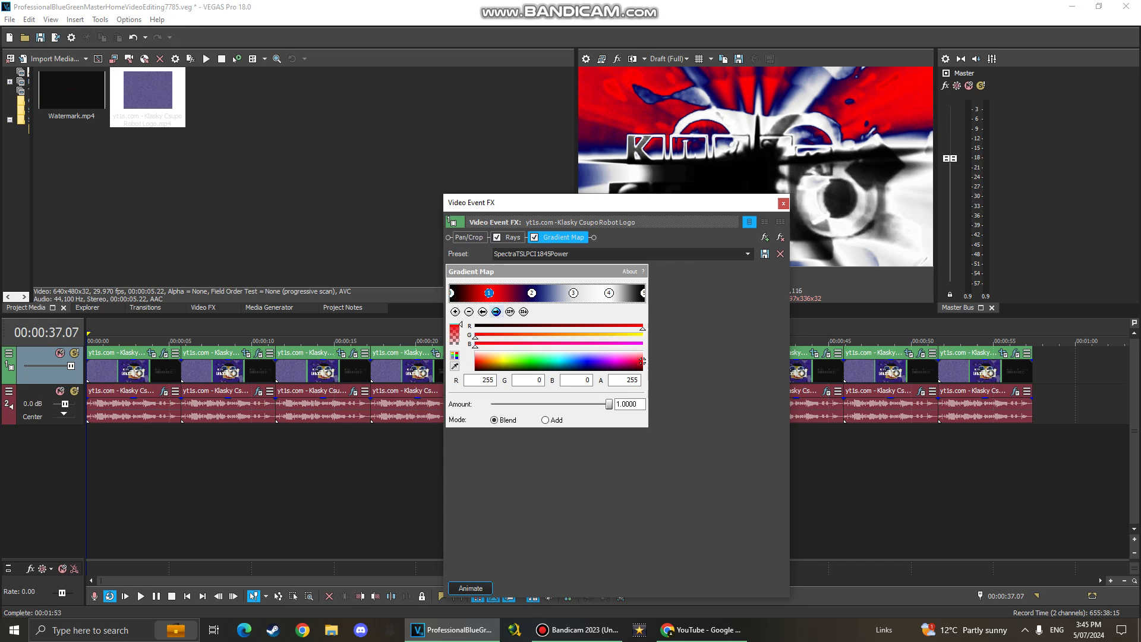
{"action": "left_click", "coordinate": [532, 293]}
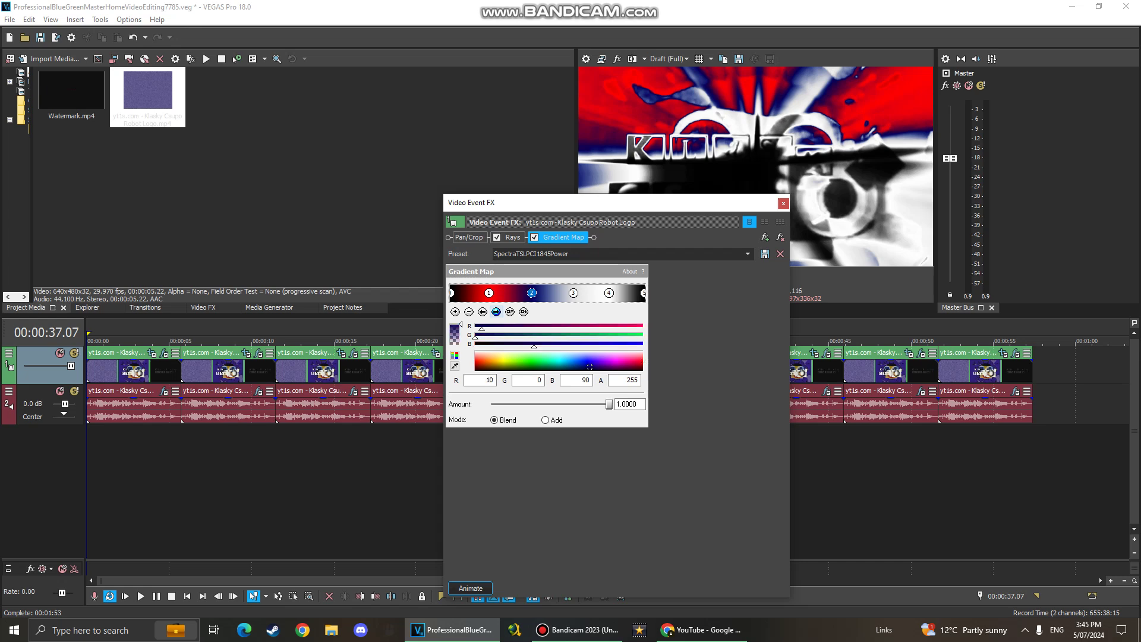
{"action": "left_click", "coordinate": [496, 311]}
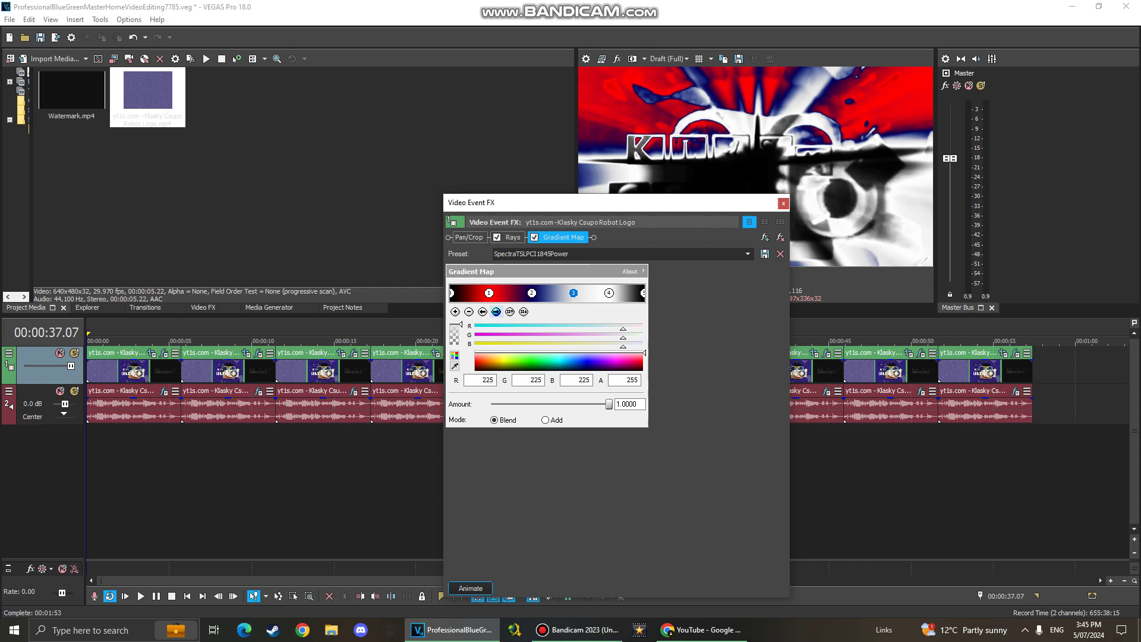
{"action": "left_click", "coordinate": [496, 311]}
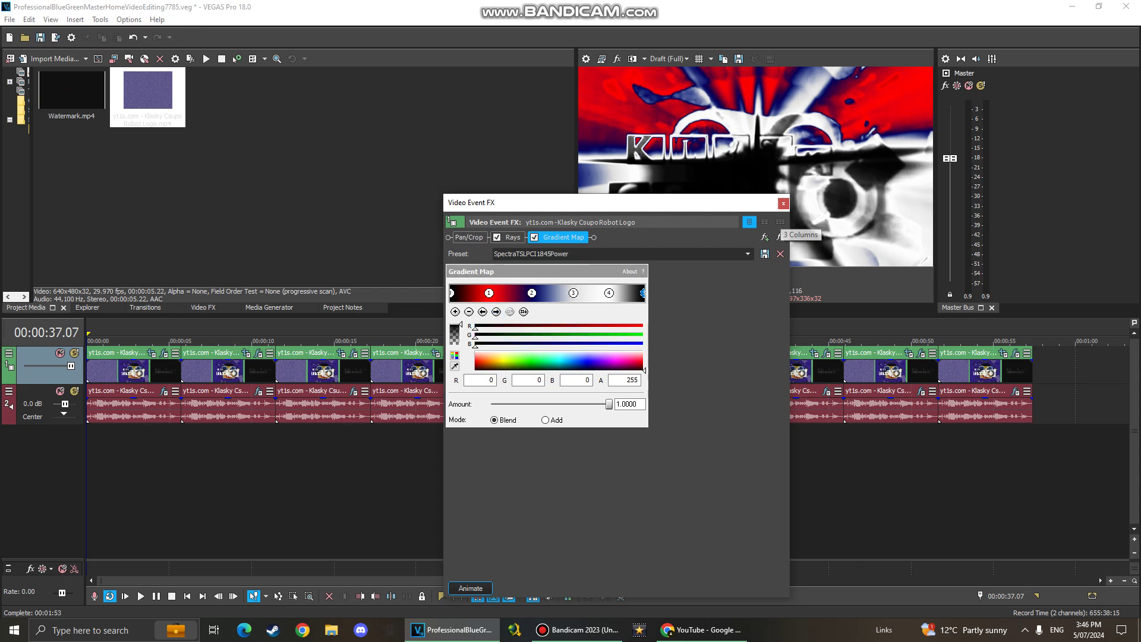
{"action": "left_click", "coordinate": [783, 203]}
{"action": "left_click", "coordinate": [731, 390]}
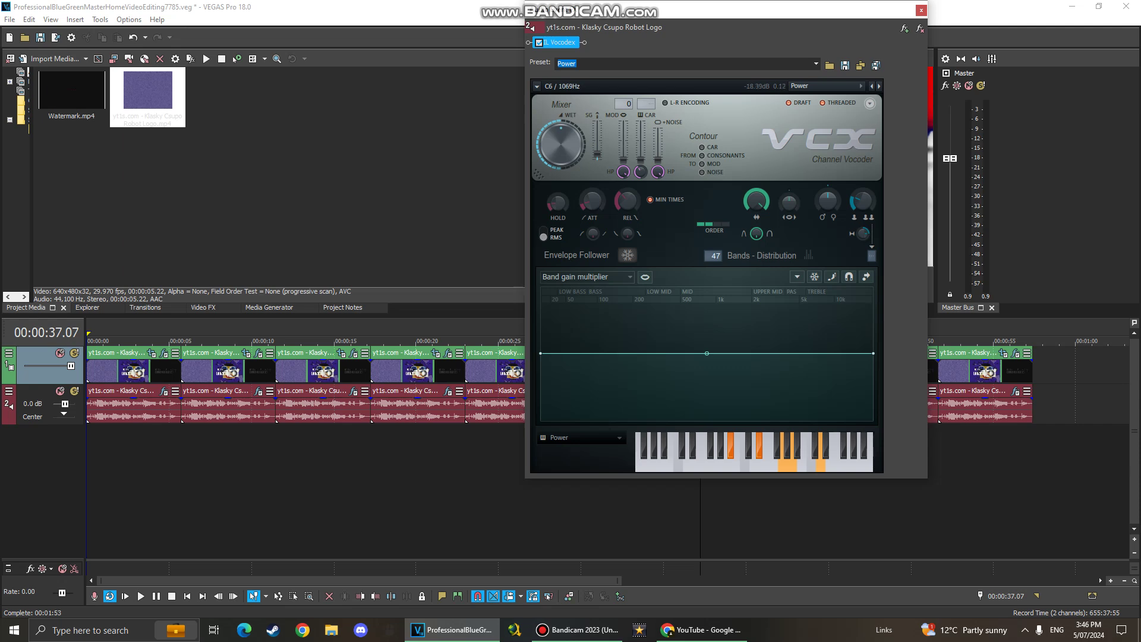
{"action": "left_click", "coordinate": [921, 10]}
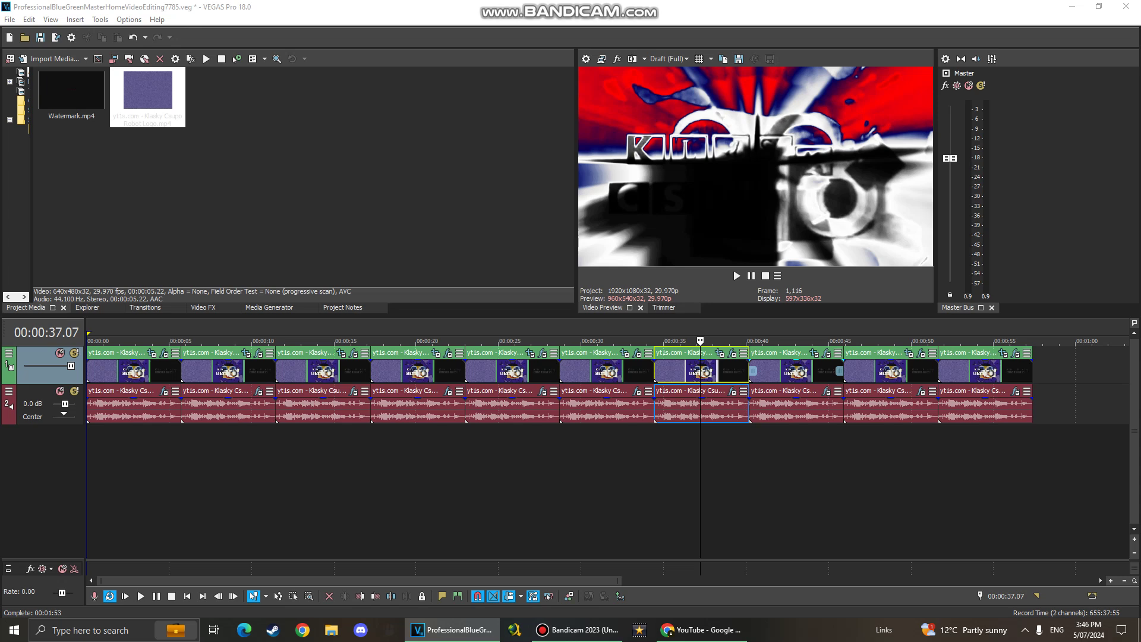
- Show the Gradient Map effect on the eighth clip and preview the clip's frame at 00:00:43.01
{"action": "left_click", "coordinate": [805, 372]}
{"action": "left_click", "coordinate": [826, 353]}
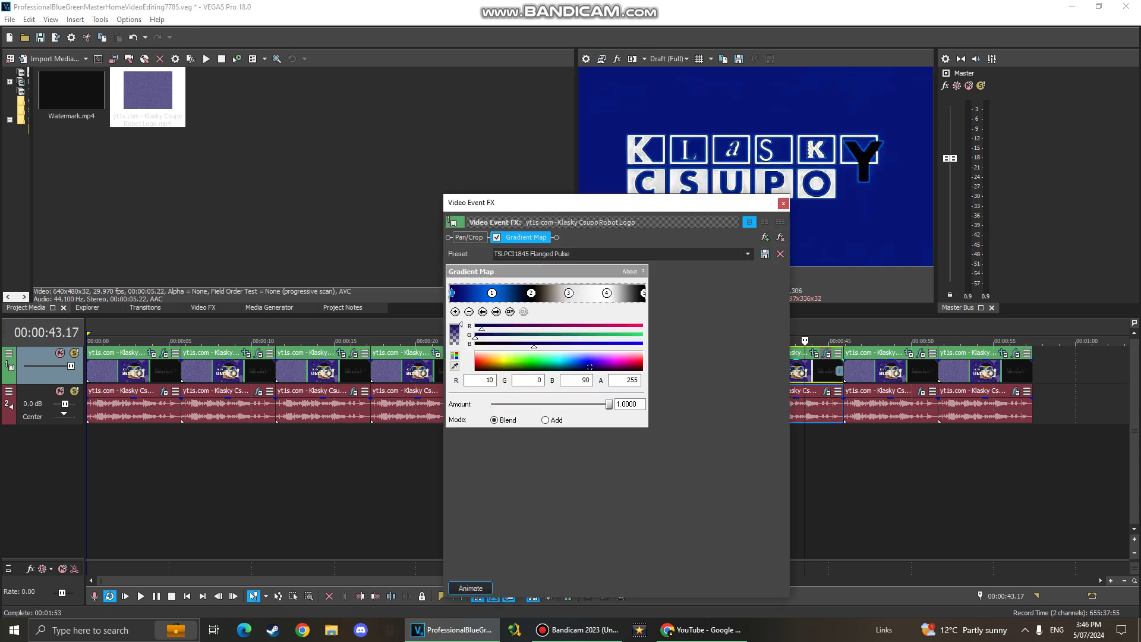
{"action": "left_click_drag", "start_coordinate": [451, 203], "coordinate": [407, 200]}
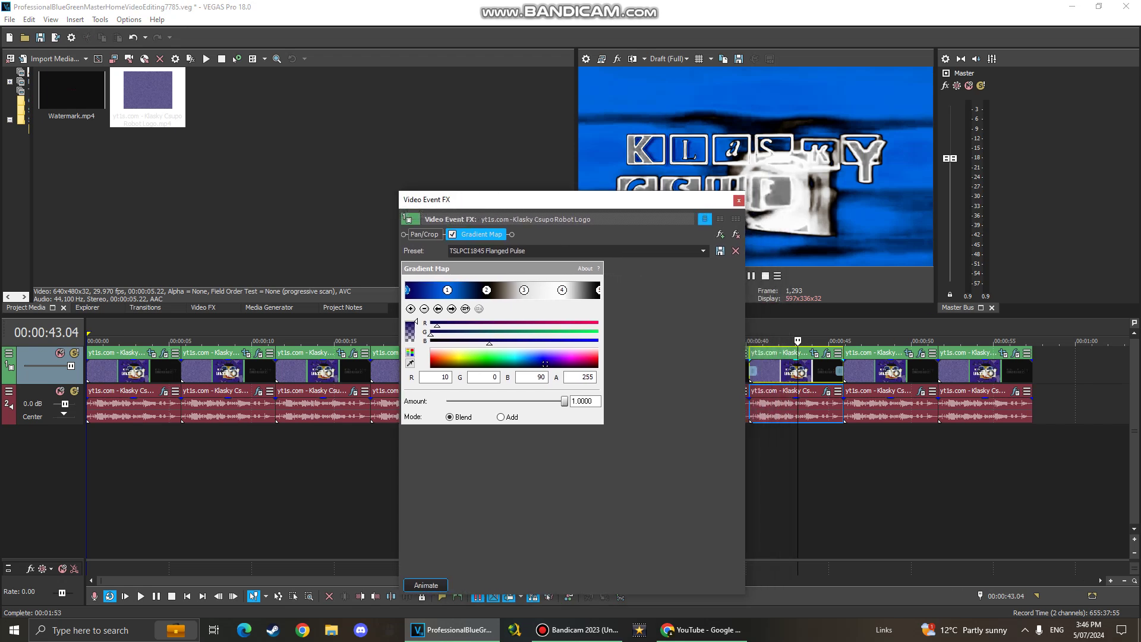
{"action": "left_click", "coordinate": [787, 372]}
{"action": "left_click", "coordinate": [796, 371]}
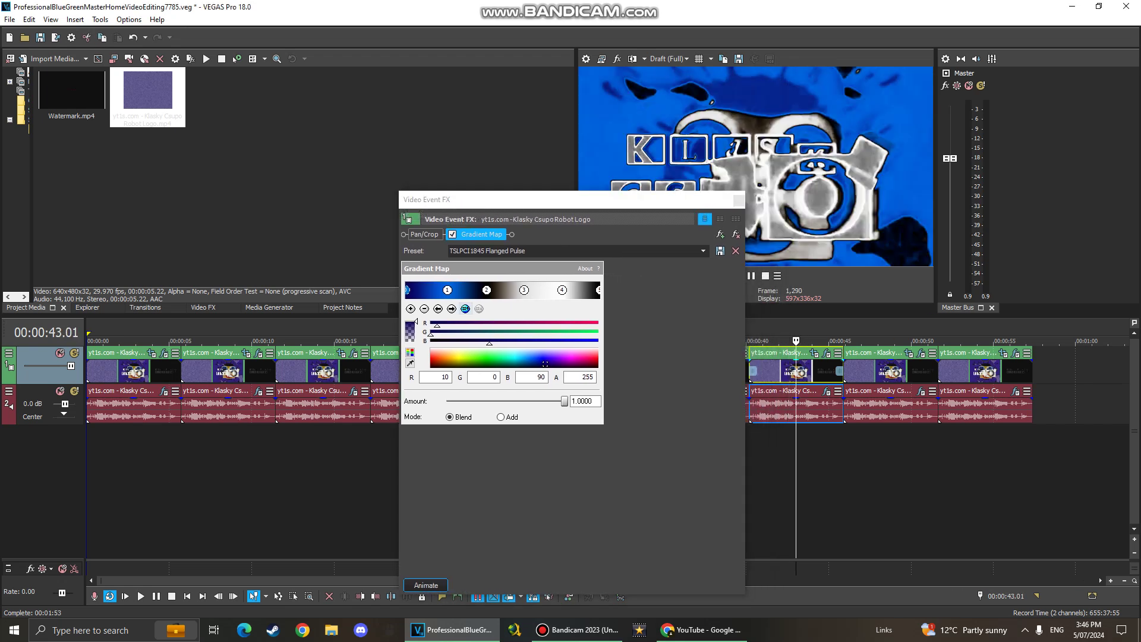
- Review the Gradient Map control point colours on the eighth clip, and inspect the Vocodex effect on its audio
{"action": "left_click", "coordinate": [451, 309]}
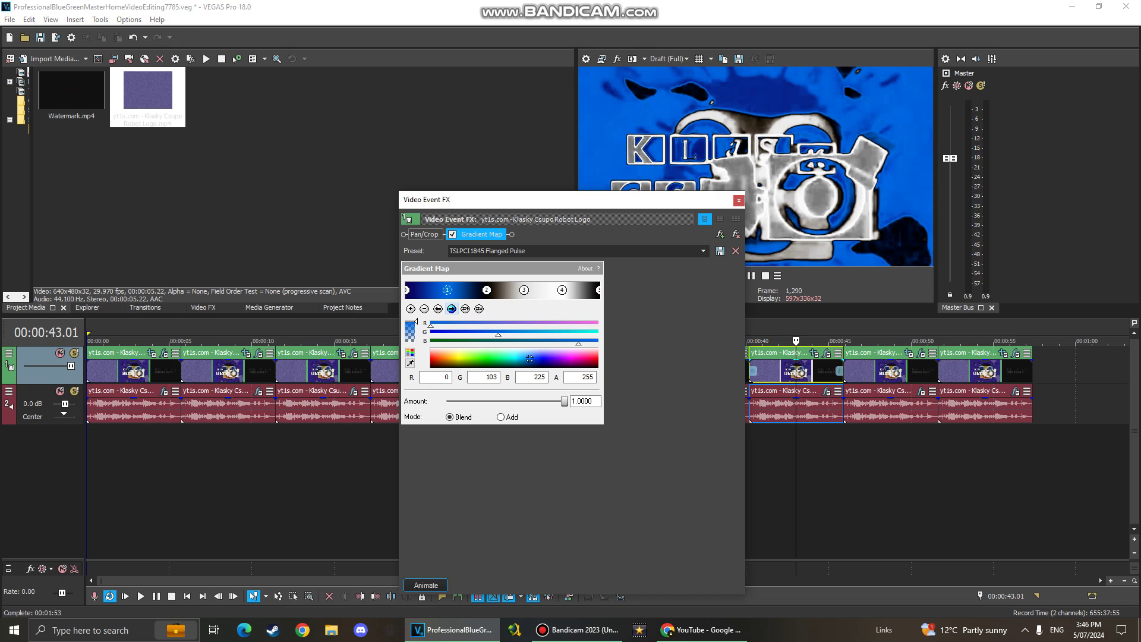
{"action": "left_click", "coordinate": [523, 290]}
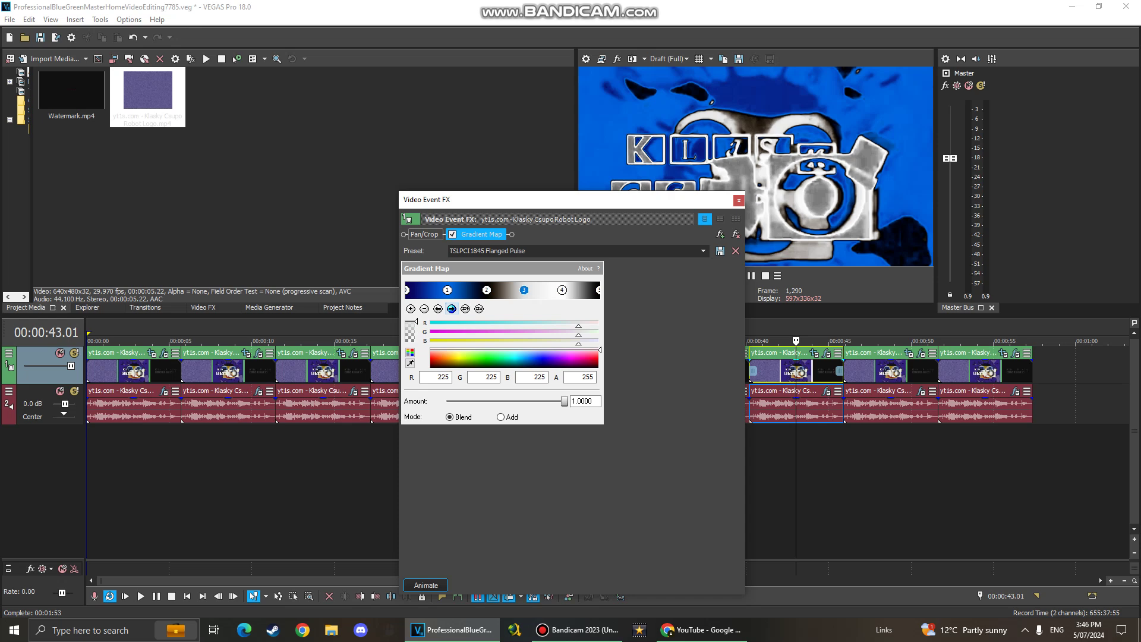
{"action": "left_click", "coordinate": [452, 308]}
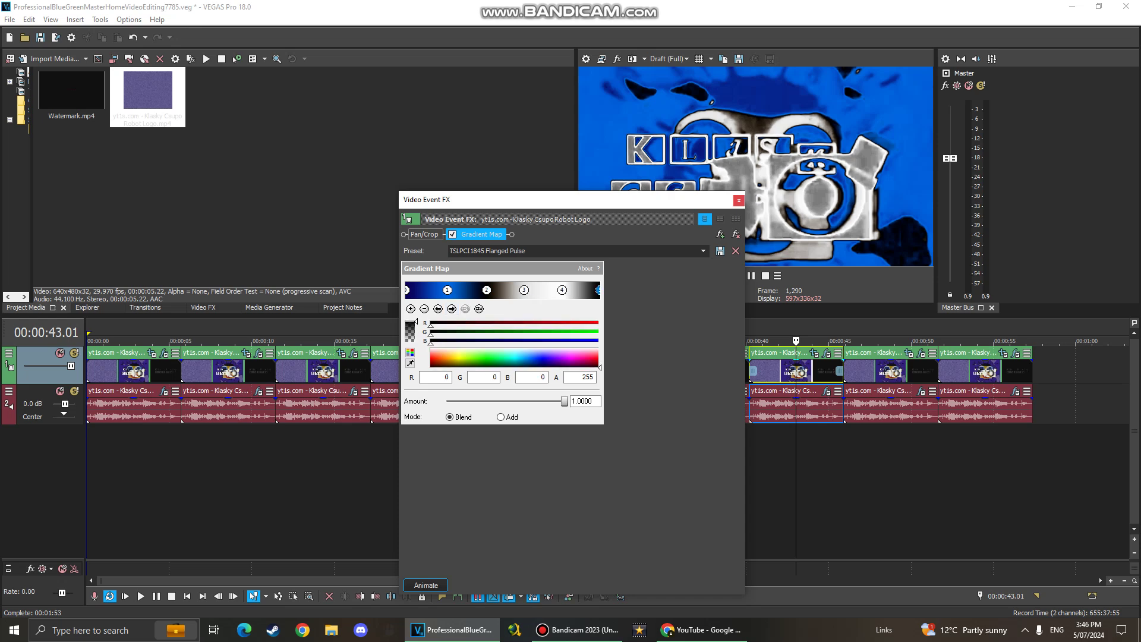
{"action": "left_click", "coordinate": [739, 200]}
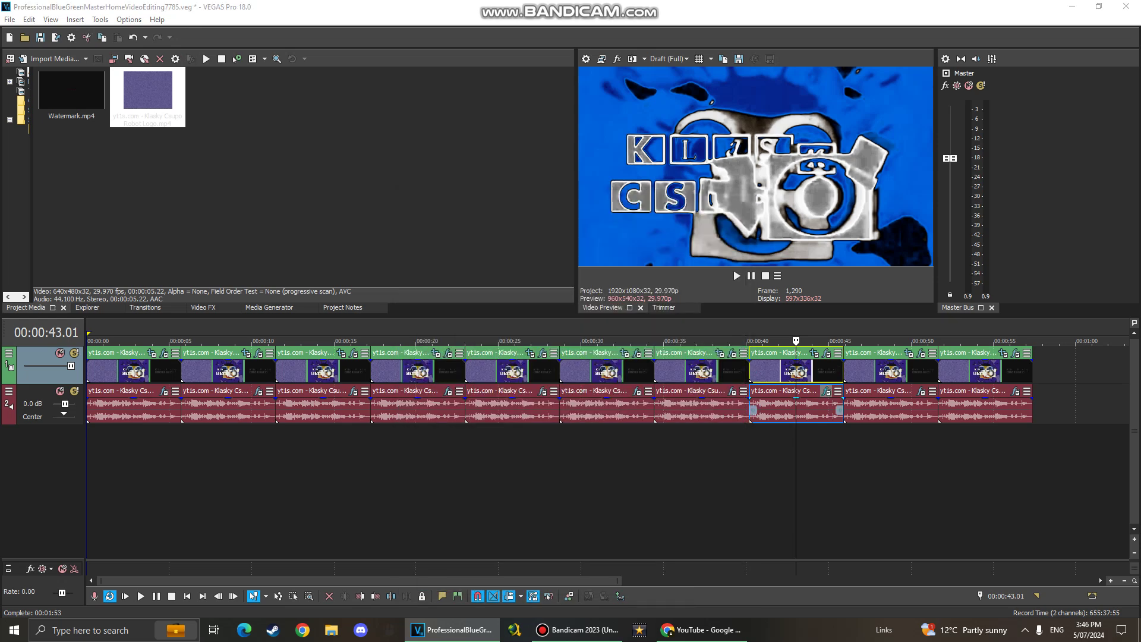
{"action": "left_click", "coordinate": [826, 391]}
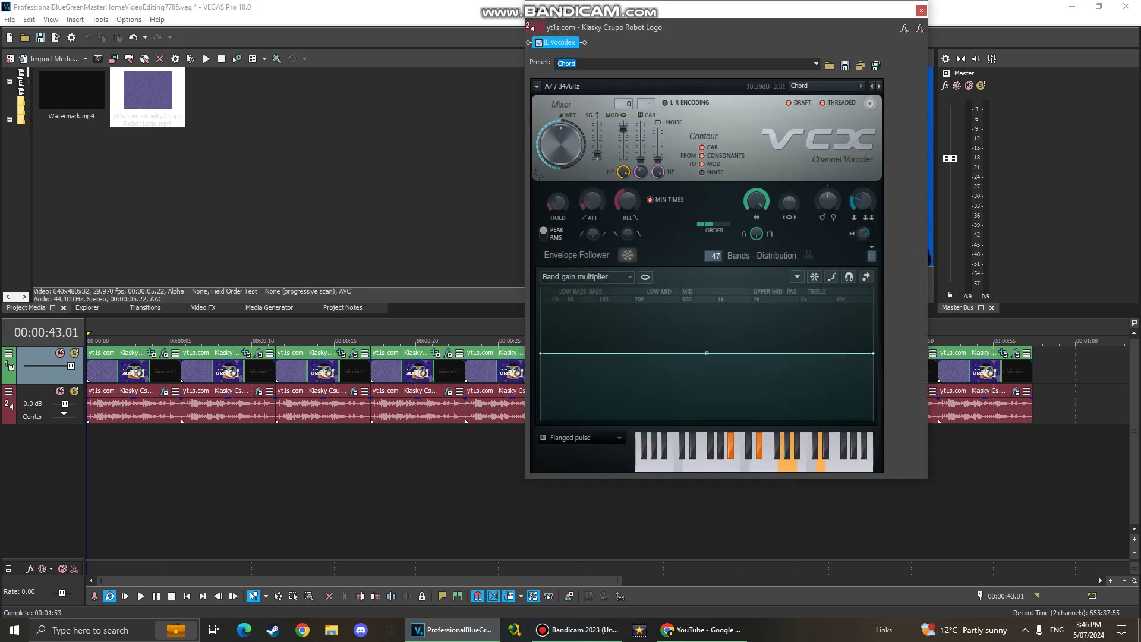
{"action": "left_click", "coordinate": [921, 10]}
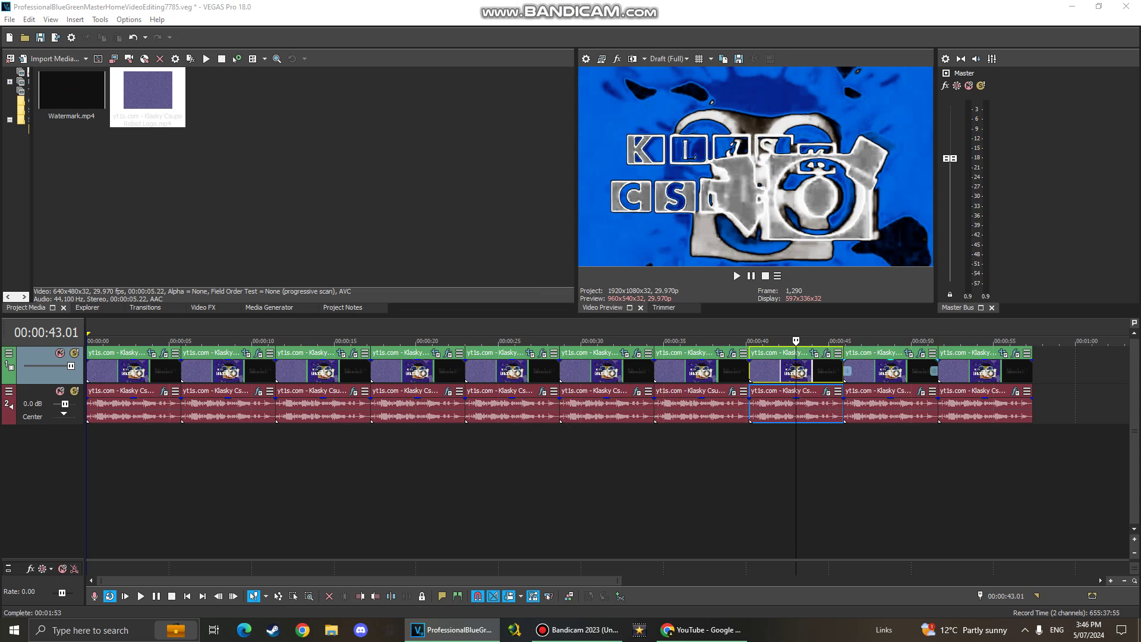
- Review the Gradient Map control point colours on the ninth clip, and inspect the Vocodex effect on its audio
{"action": "left_click", "coordinate": [881, 369]}
{"action": "left_click", "coordinate": [920, 353]}
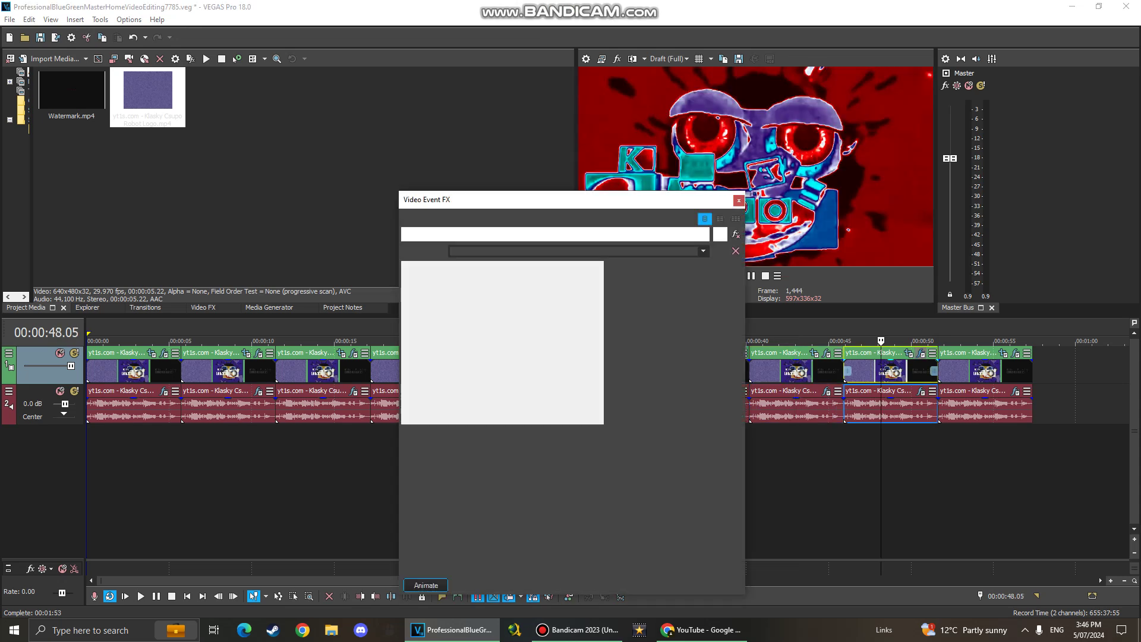
{"action": "left_click", "coordinate": [452, 308]}
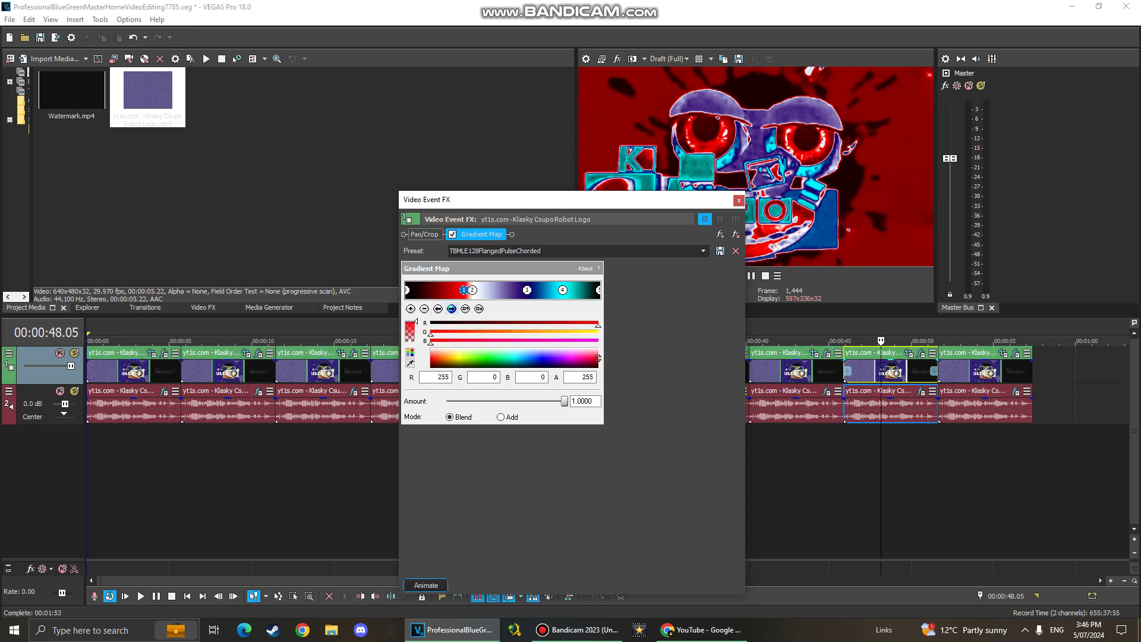
{"action": "left_click", "coordinate": [451, 308]}
{"action": "left_click", "coordinate": [451, 309]}
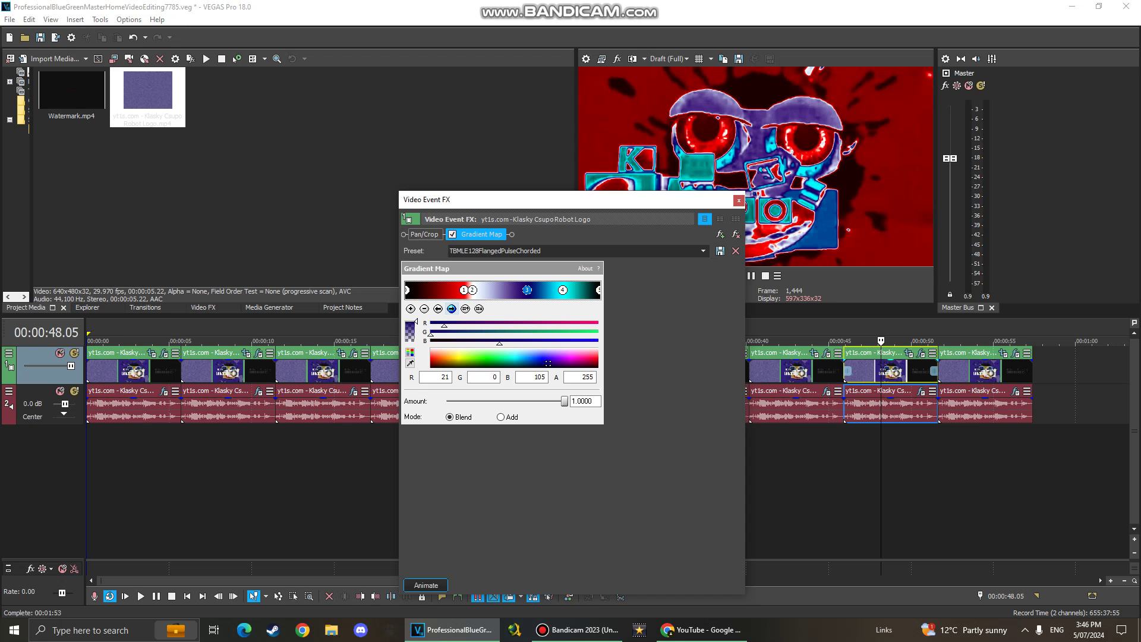
{"action": "left_click", "coordinate": [452, 308]}
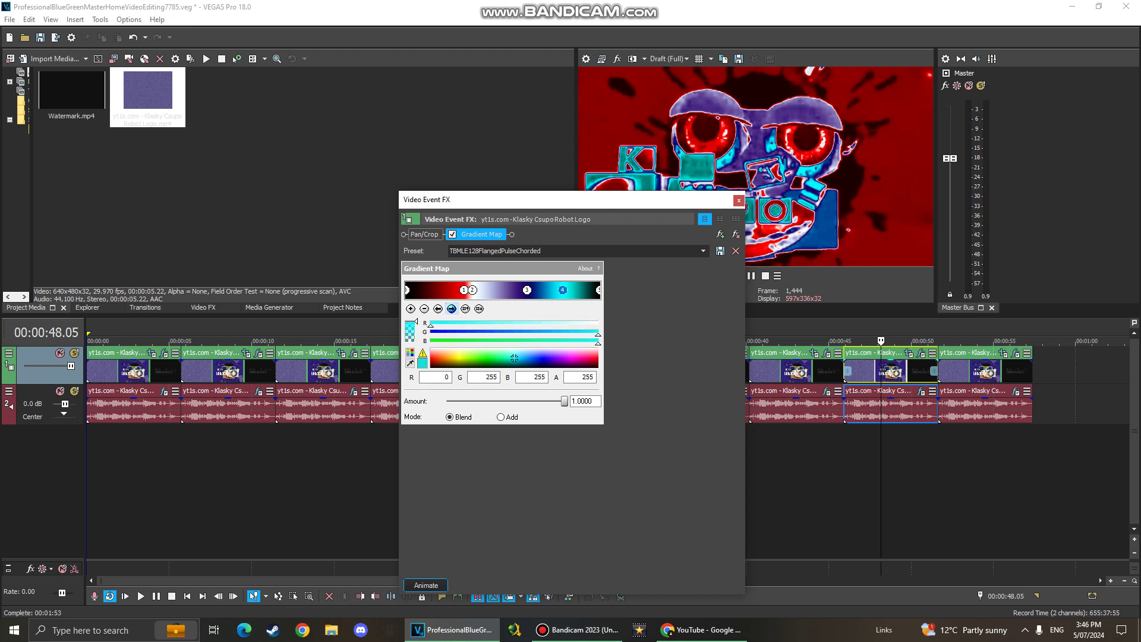
{"action": "left_click", "coordinate": [452, 308]}
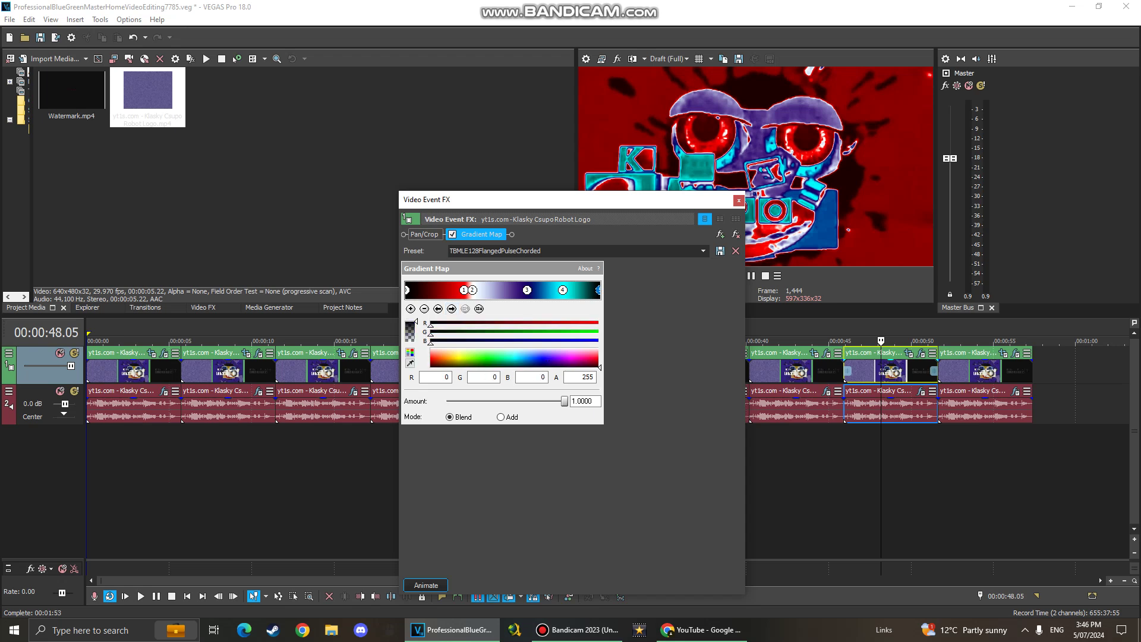
{"action": "left_click", "coordinate": [739, 200]}
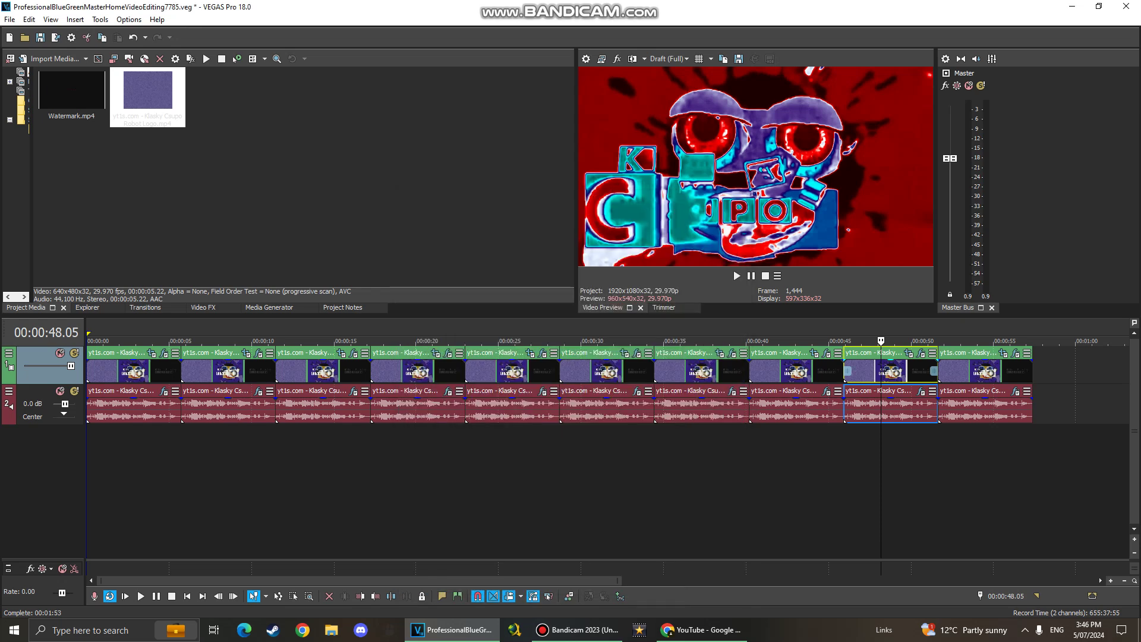
{"action": "left_click", "coordinate": [921, 391]}
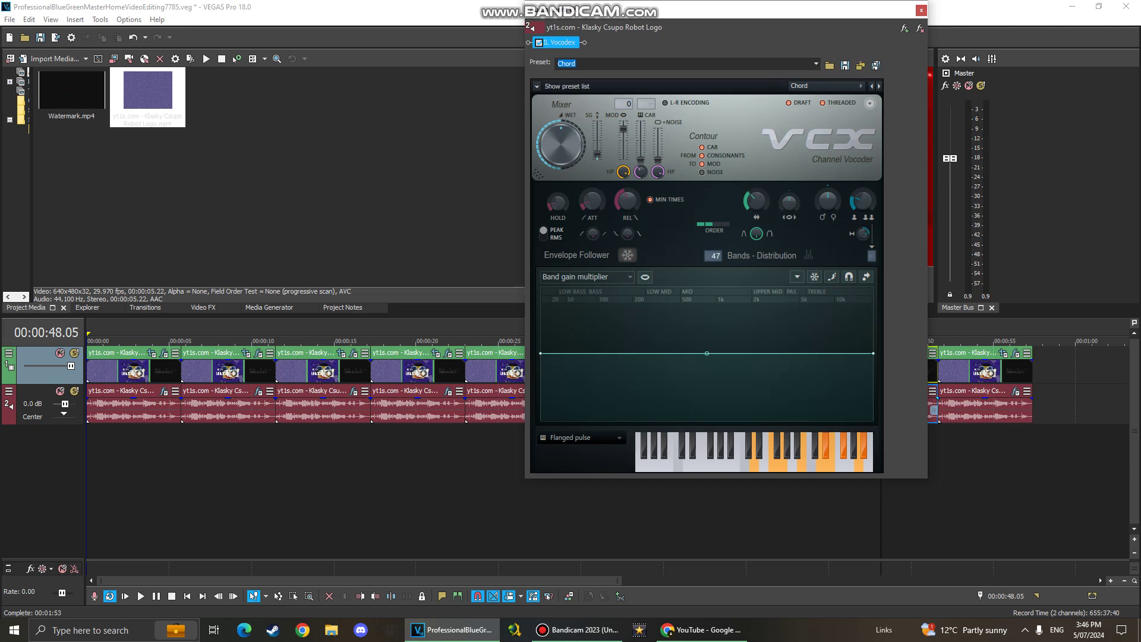
{"action": "left_click", "coordinate": [920, 11]}
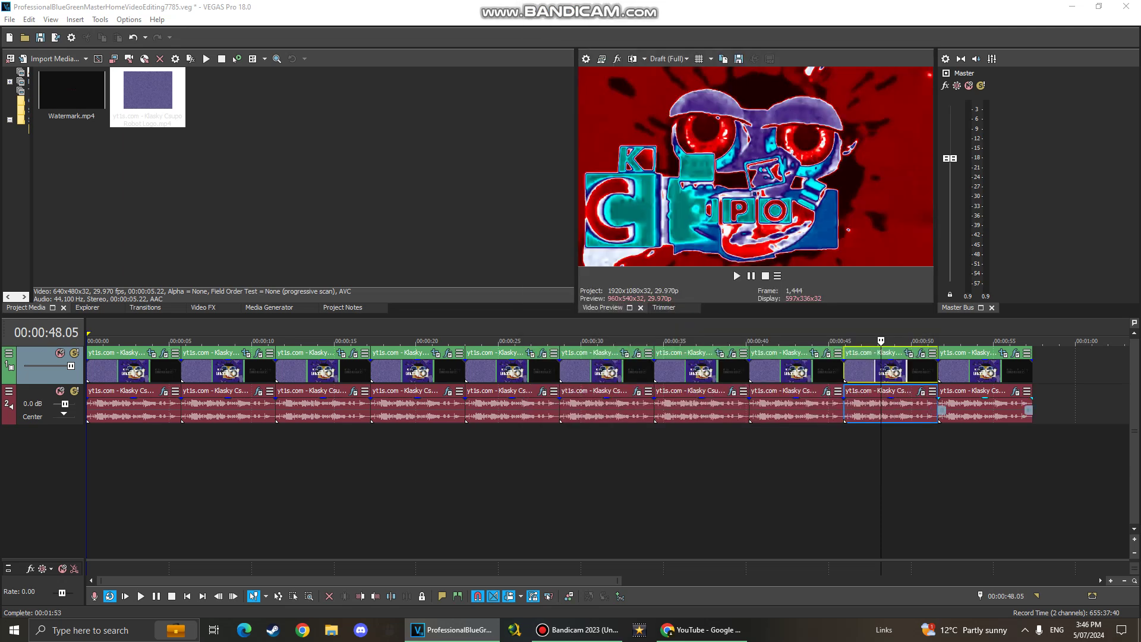
- Inspect the two Swirl effects and the Rays settings in the tenth clip's video effect chain
{"action": "left_click", "coordinate": [984, 370]}
{"action": "left_click", "coordinate": [1015, 353]}
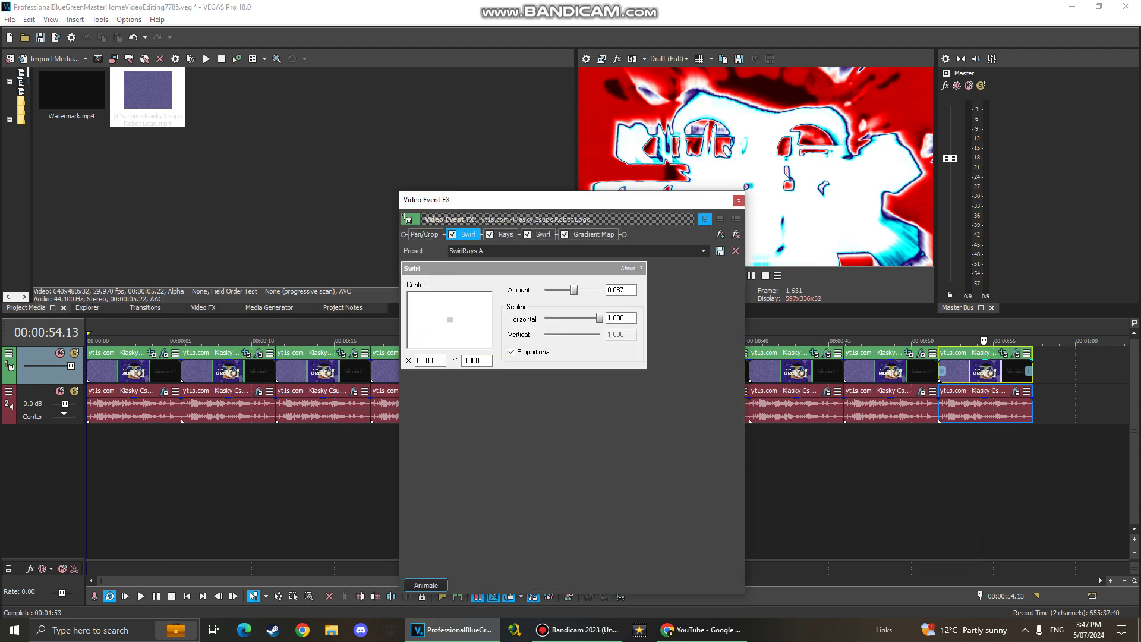
{"action": "left_click", "coordinate": [505, 234]}
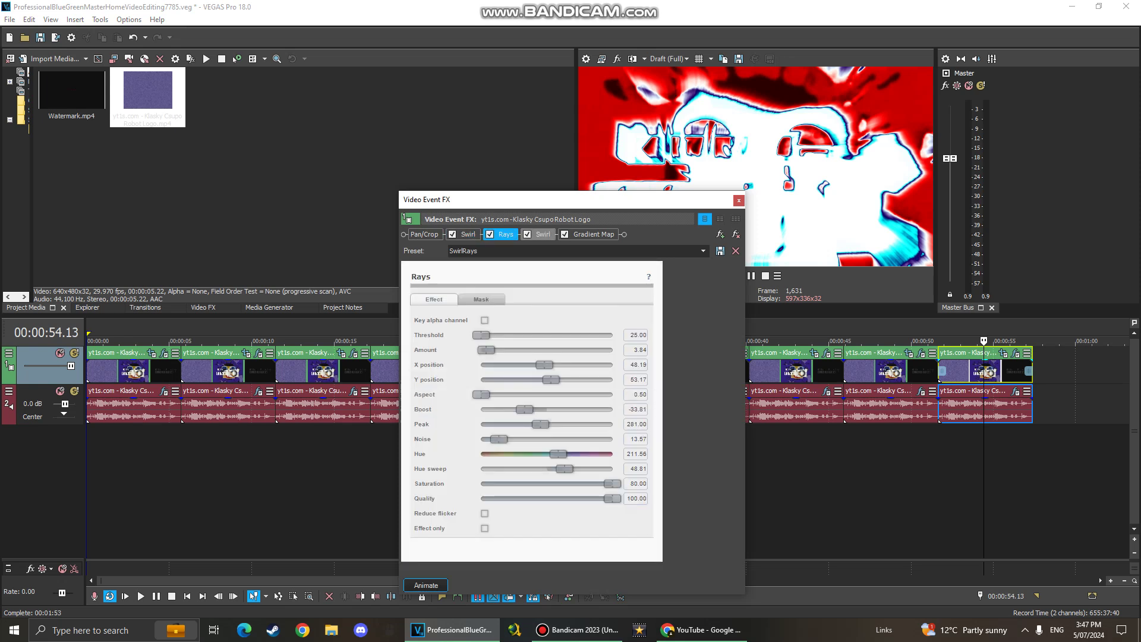
{"action": "left_click", "coordinate": [542, 234]}
- Review the Gradient Map control point colours in the tenth clip's video effect chain
{"action": "left_click", "coordinate": [594, 234]}
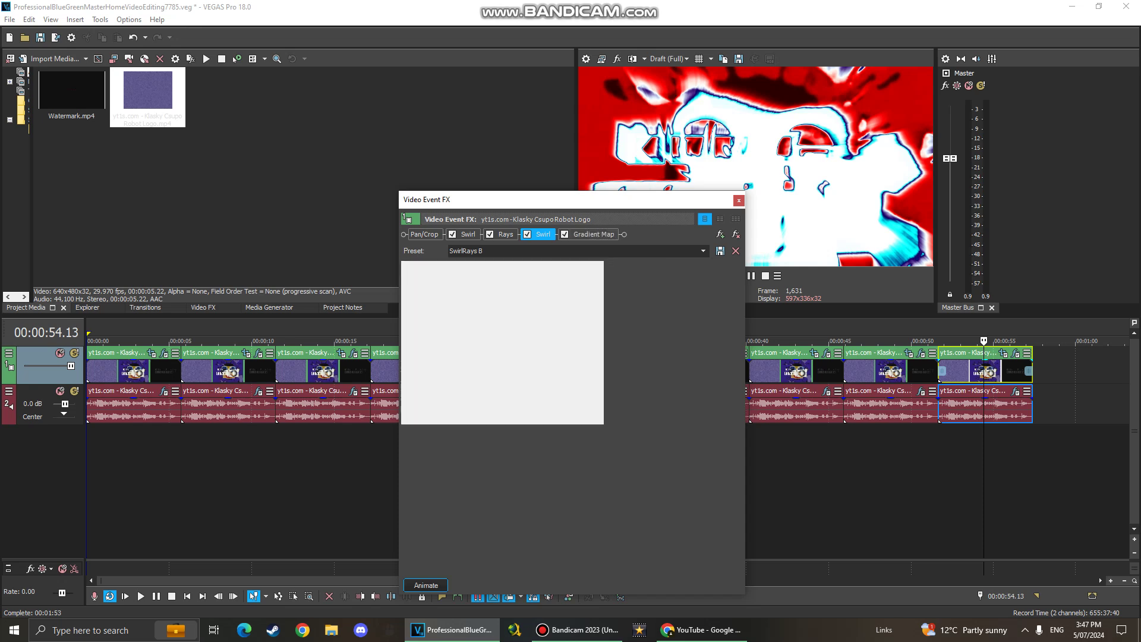
{"action": "left_click", "coordinate": [451, 309]}
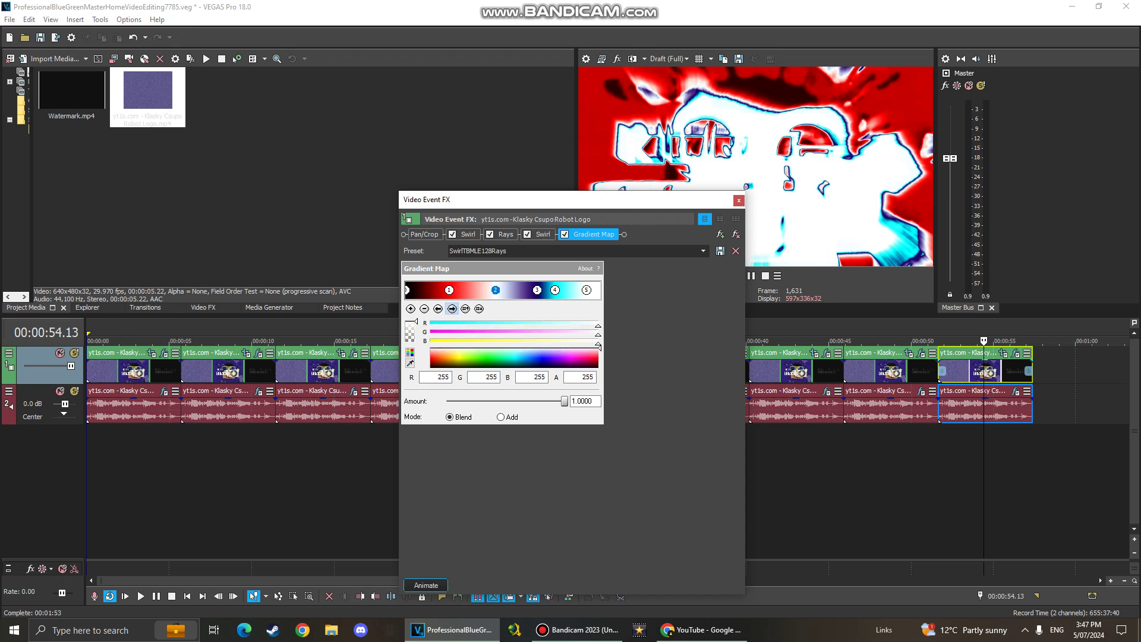
{"action": "left_click", "coordinate": [537, 289]}
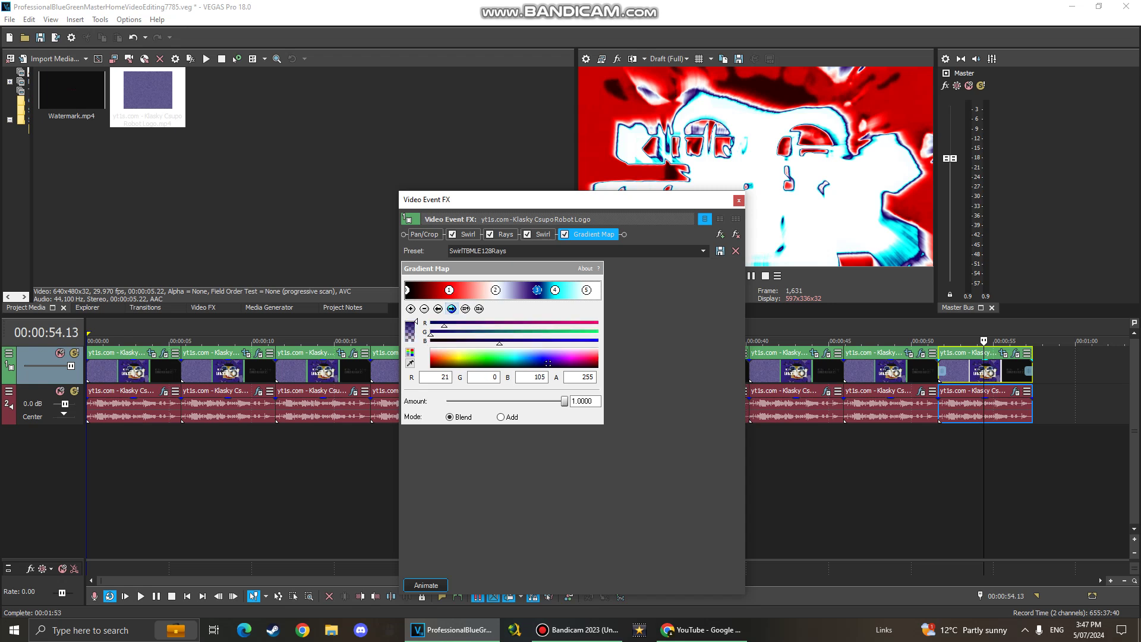
{"action": "left_click", "coordinate": [554, 289]}
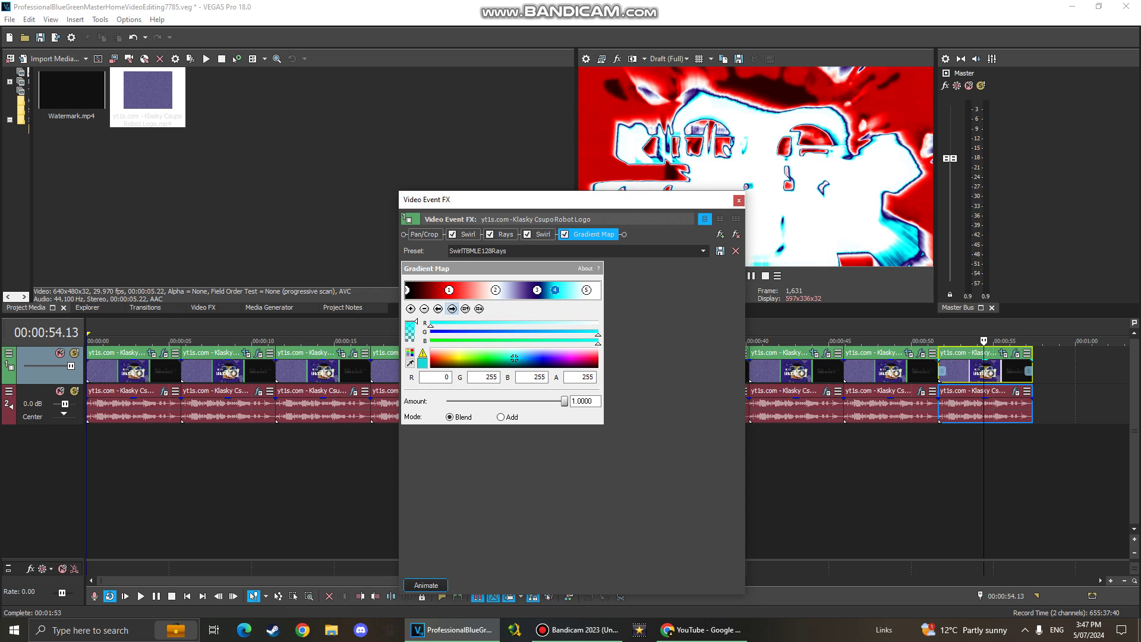
{"action": "left_click", "coordinate": [452, 309]}
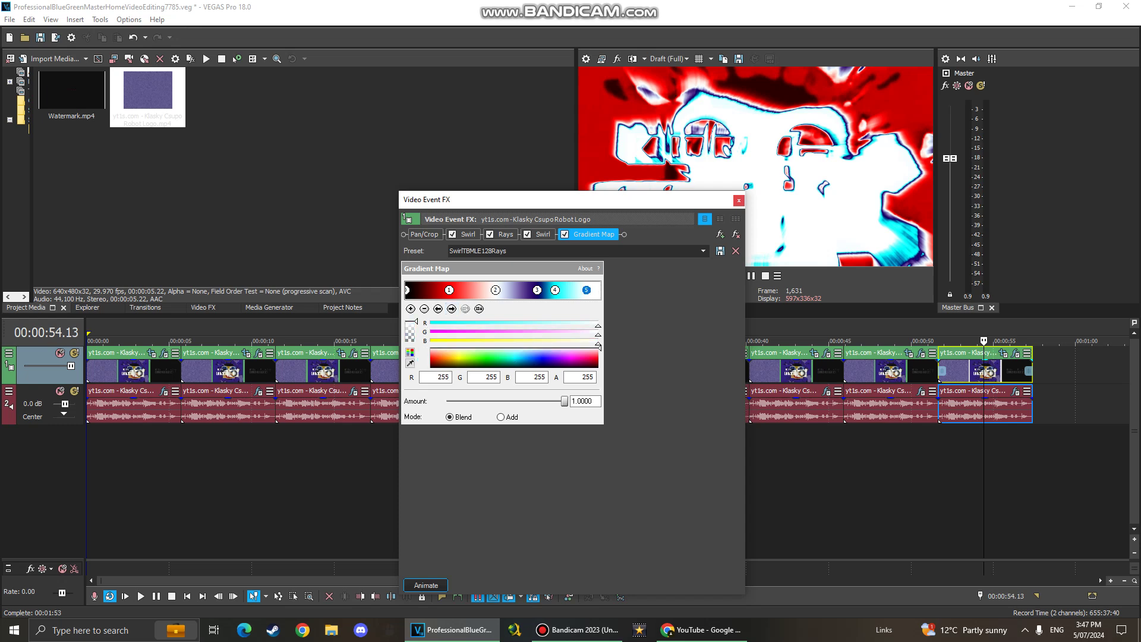
{"action": "left_click", "coordinate": [739, 199]}
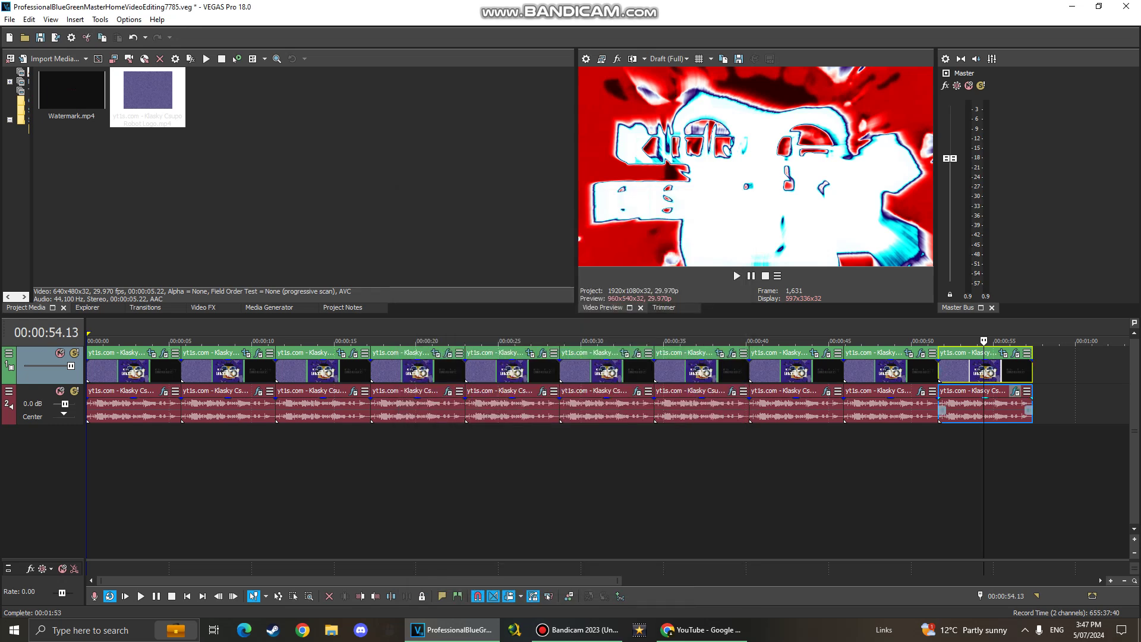
- Inspect the ERZATZ and Vocodex effect settings on the tenth clip's audio
{"action": "left_click", "coordinate": [1015, 390]}
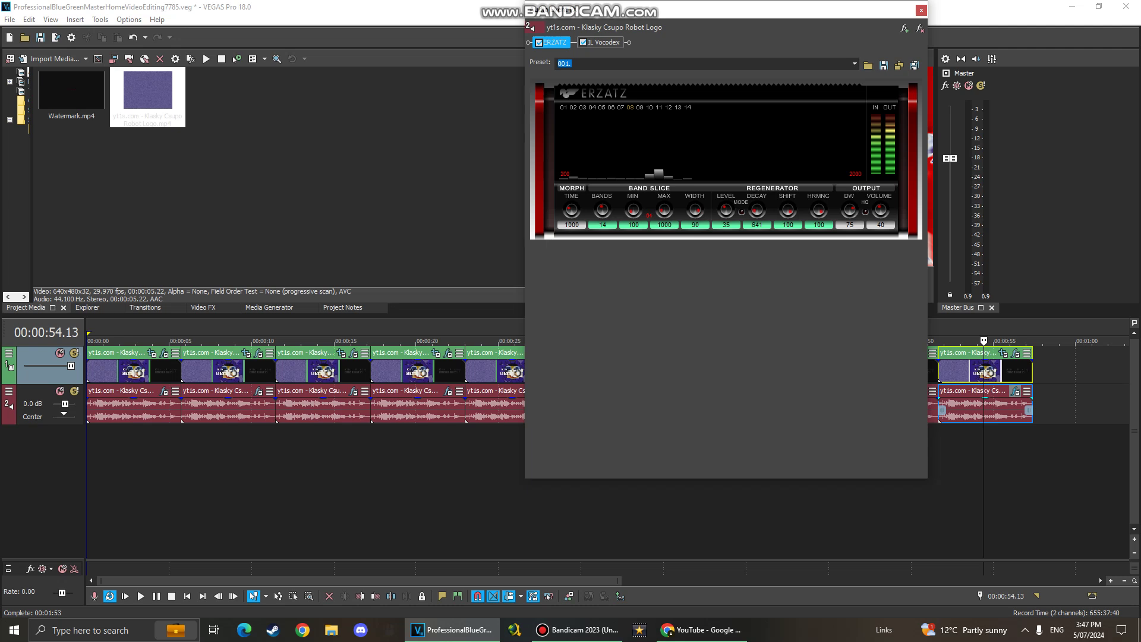
{"action": "left_click", "coordinate": [603, 43]}
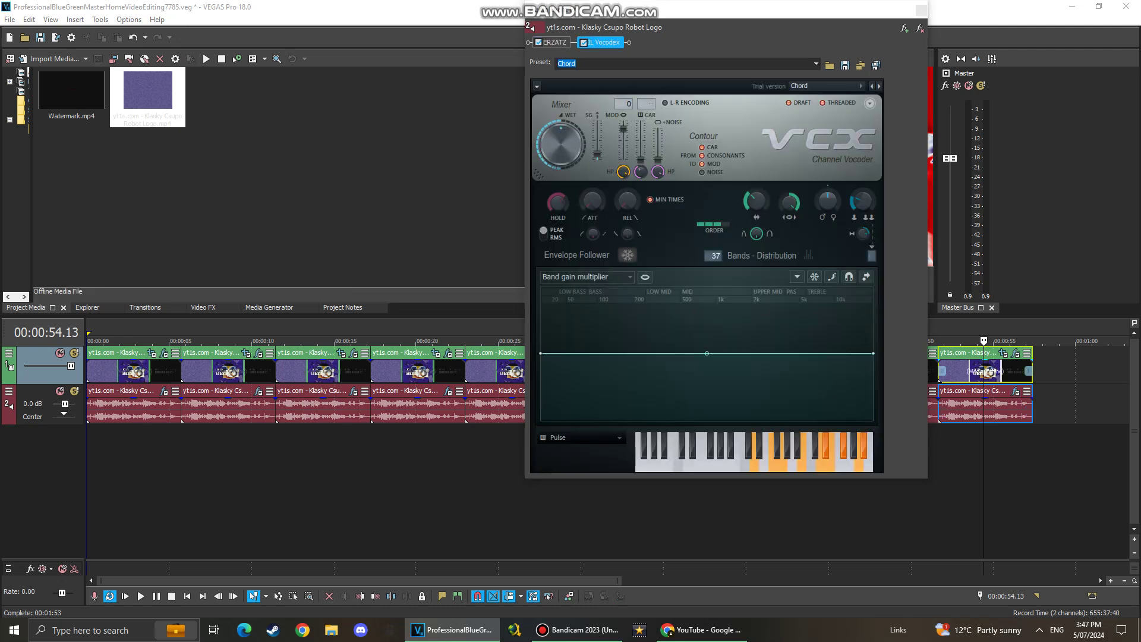
{"action": "left_click", "coordinate": [921, 10]}
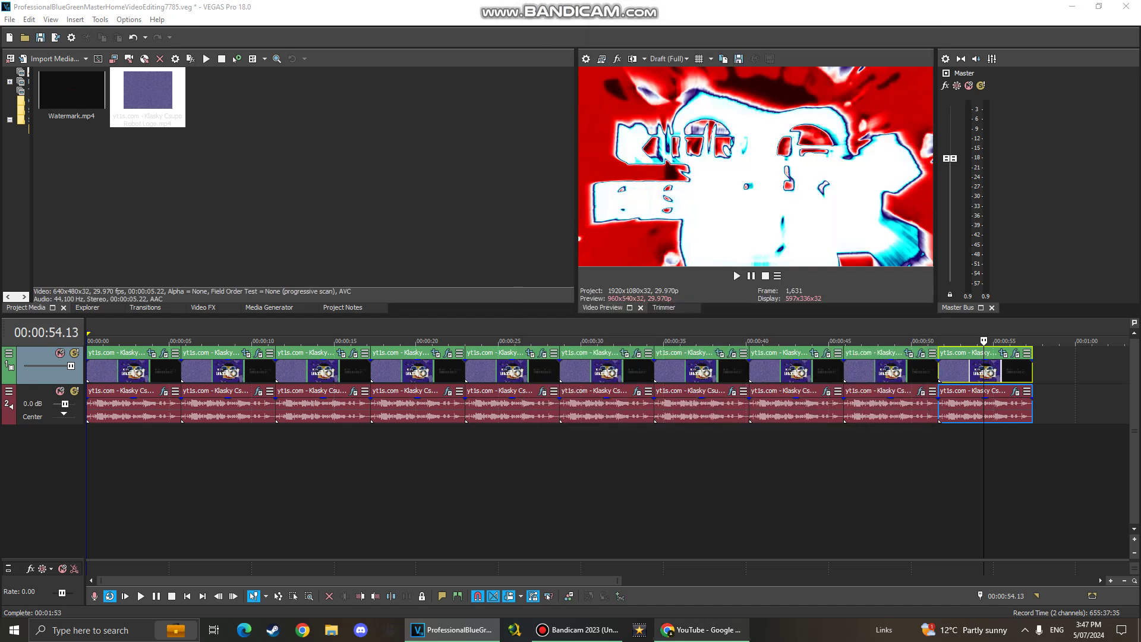
{"action": "left_click", "coordinate": [576, 630]}
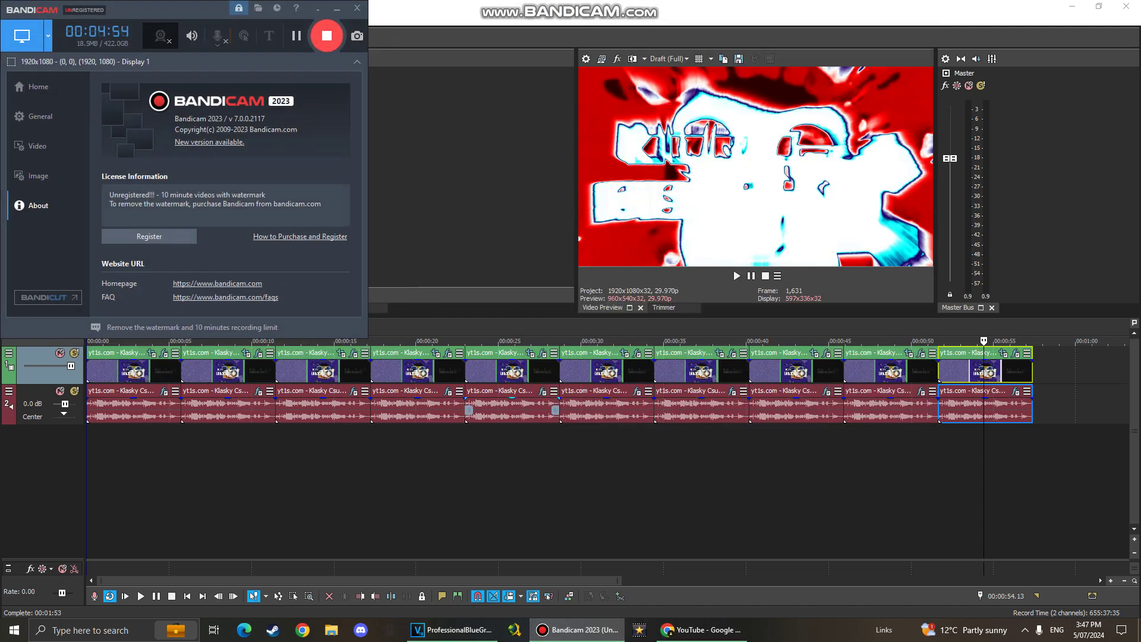